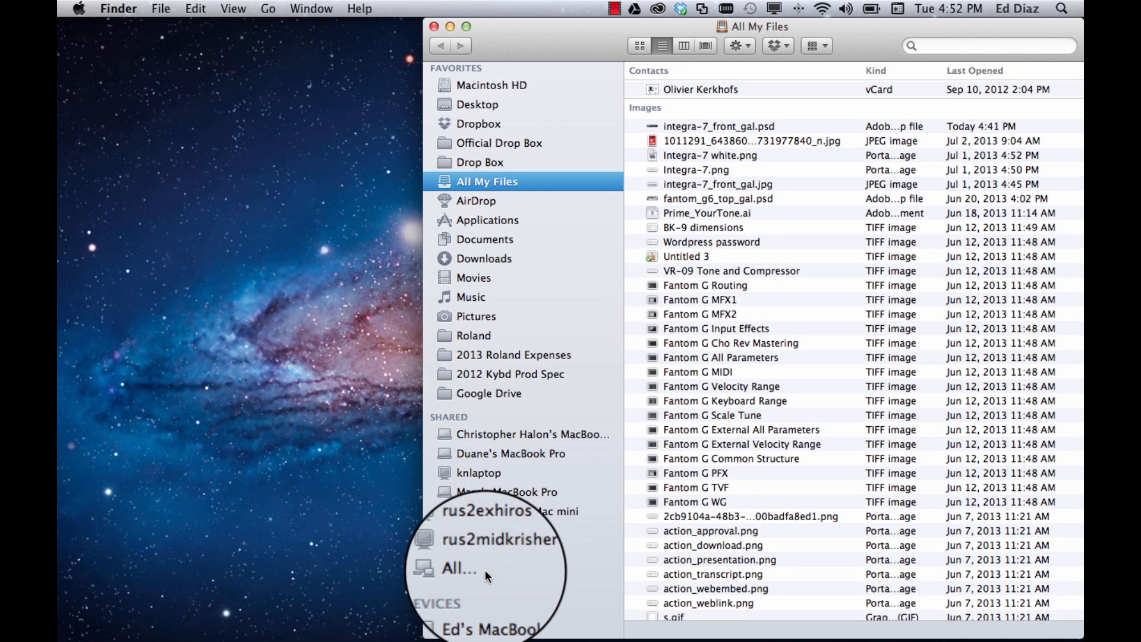
Open the FANTOM G device and expand its NJ NY .Prj project folder
scroll(536, 577, "down", 3)
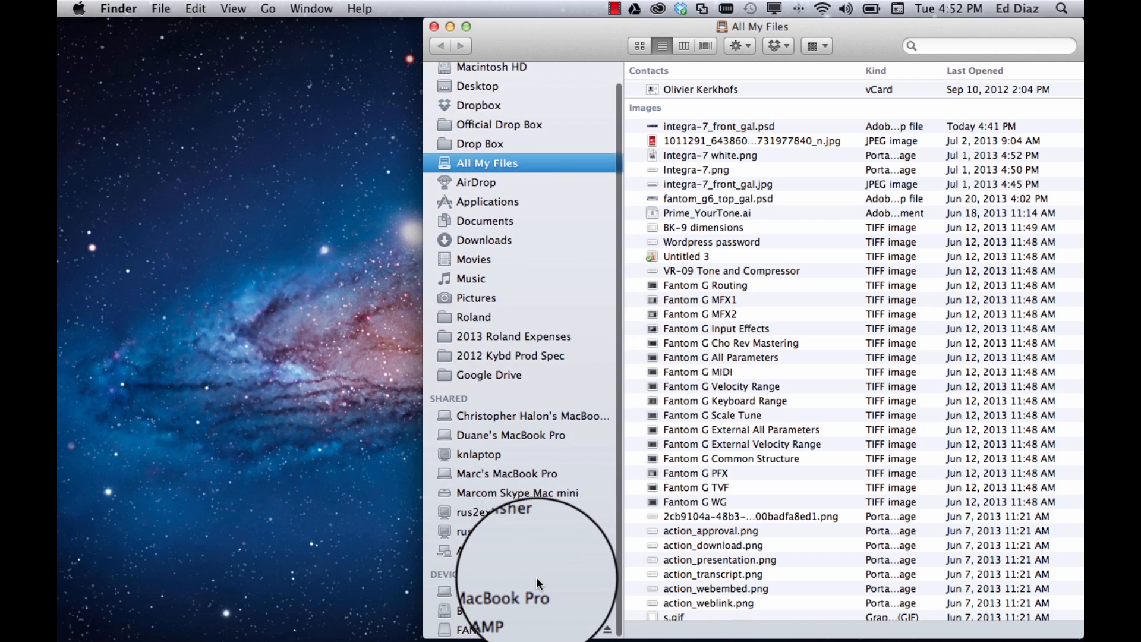
left_click(500, 629)
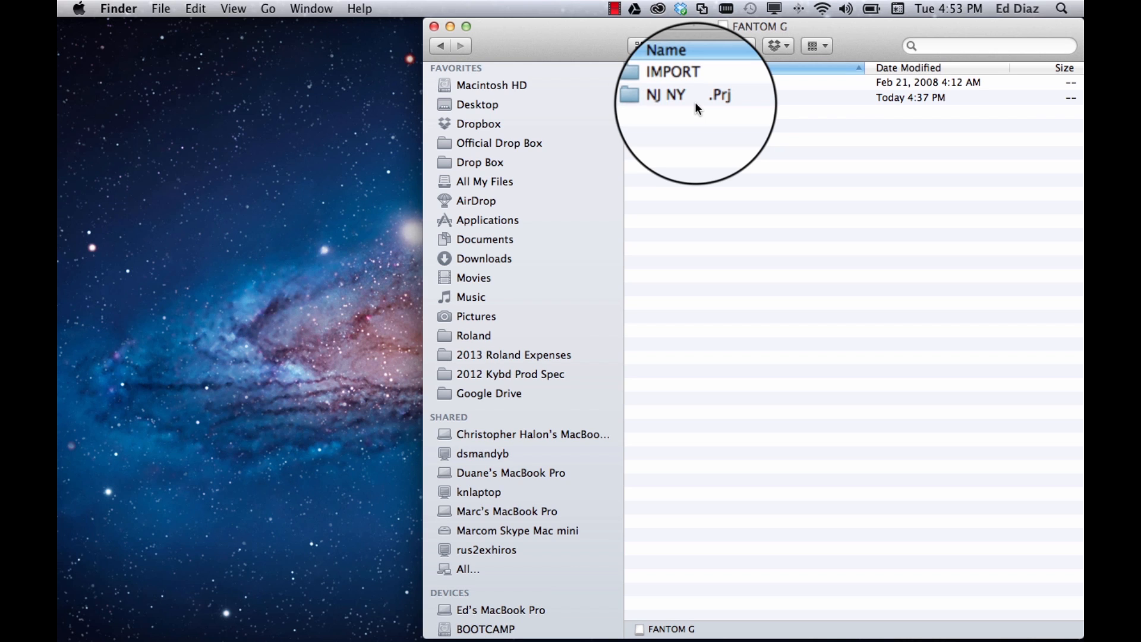
left_click(695, 102)
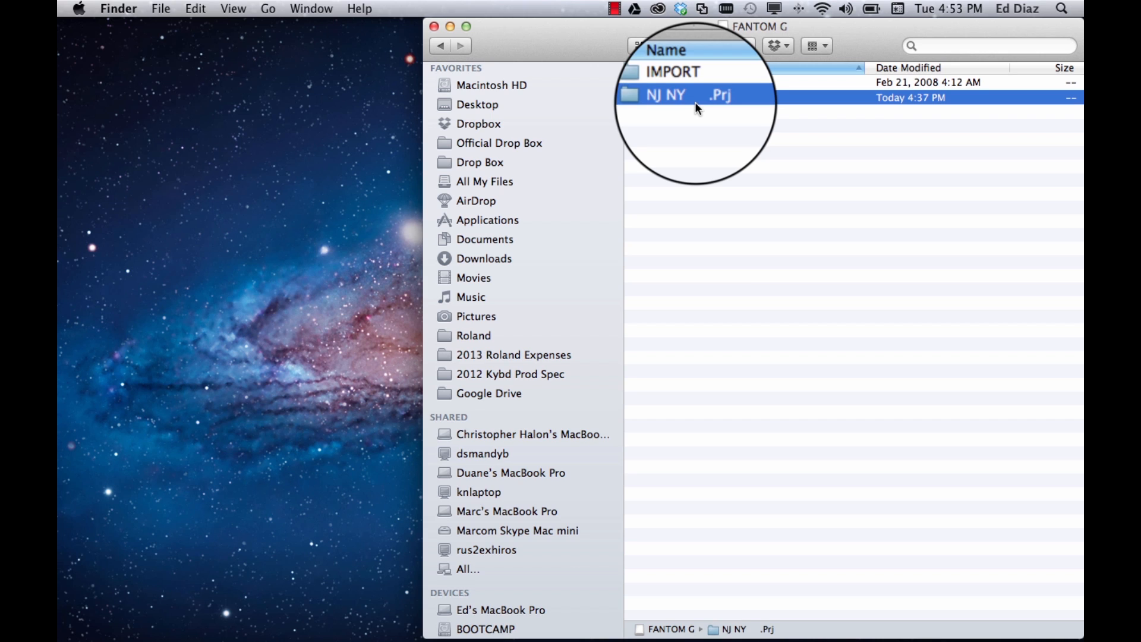
key("Right")
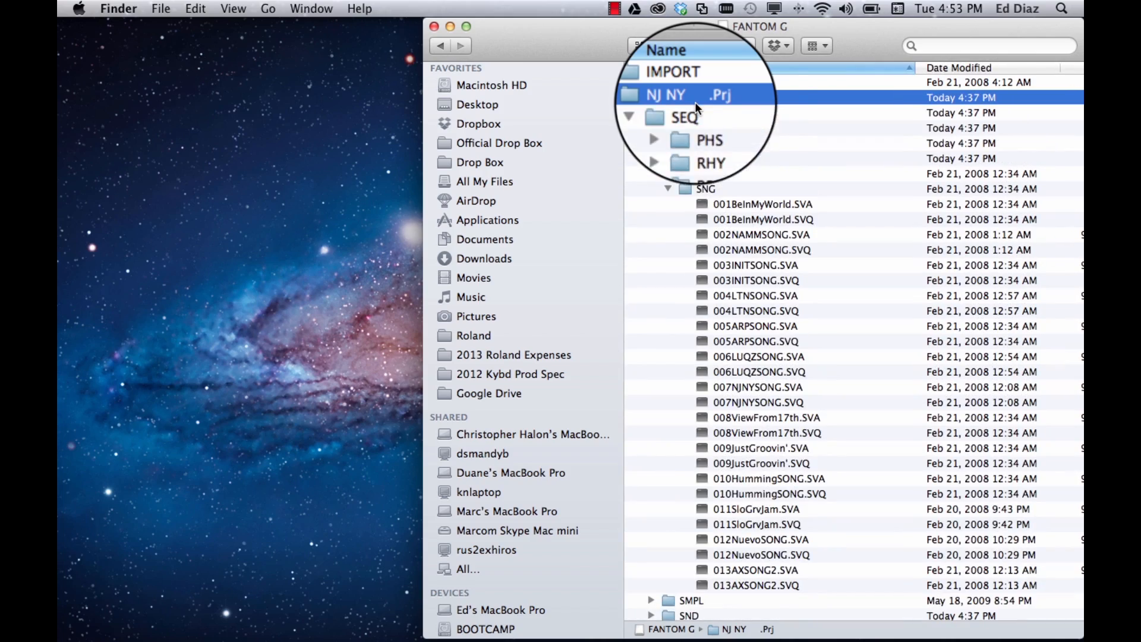
Examine the PHS and SNG subfolders inside the project's SEQ folder, collapsing each one after viewing
scroll(729, 135, "down", 1)
scroll(728, 136, "up", 1)
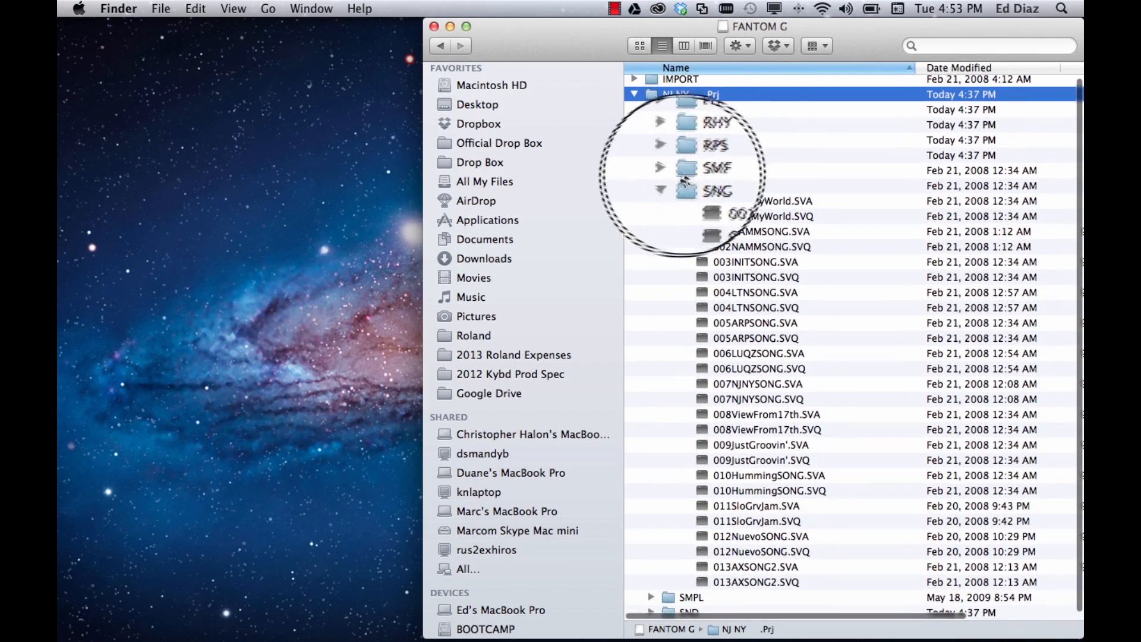
left_click(668, 188)
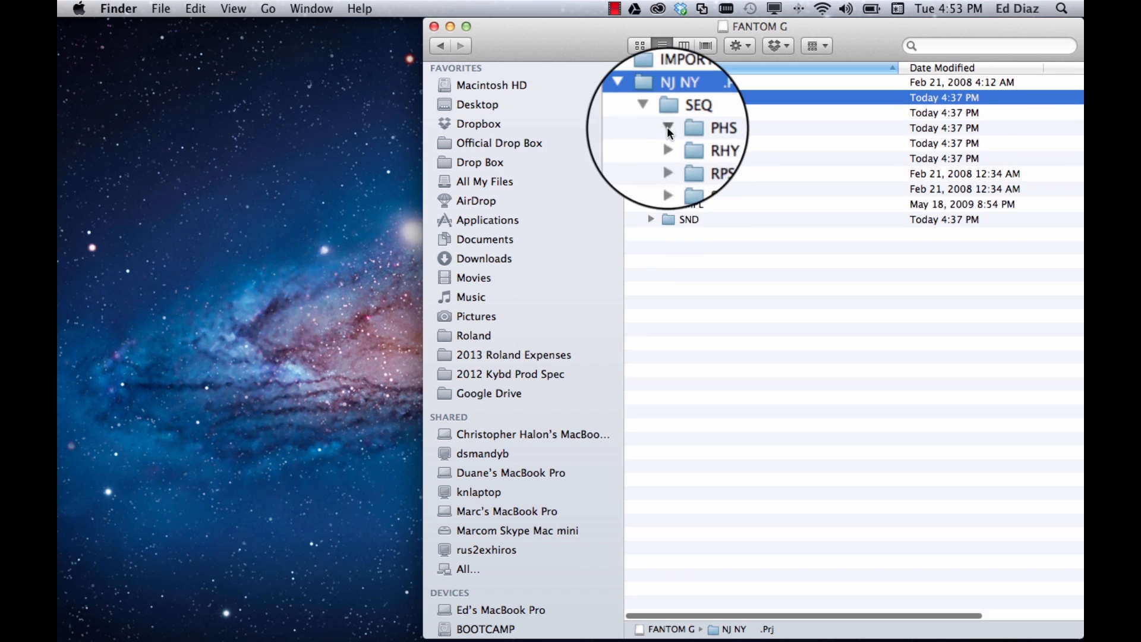
left_click(668, 127)
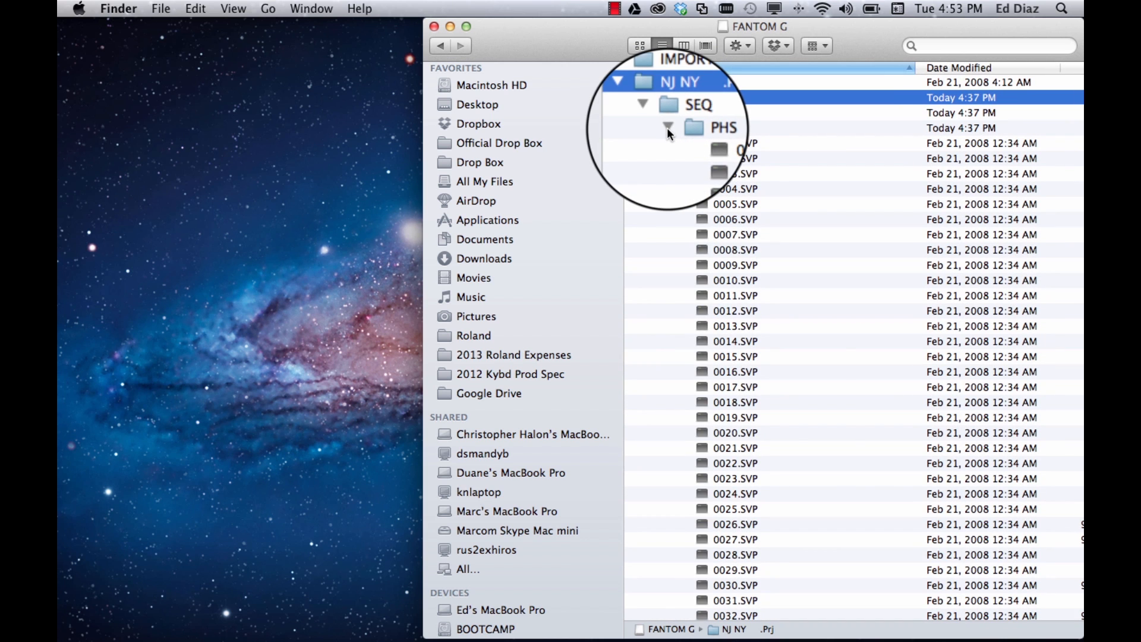
left_click(667, 127)
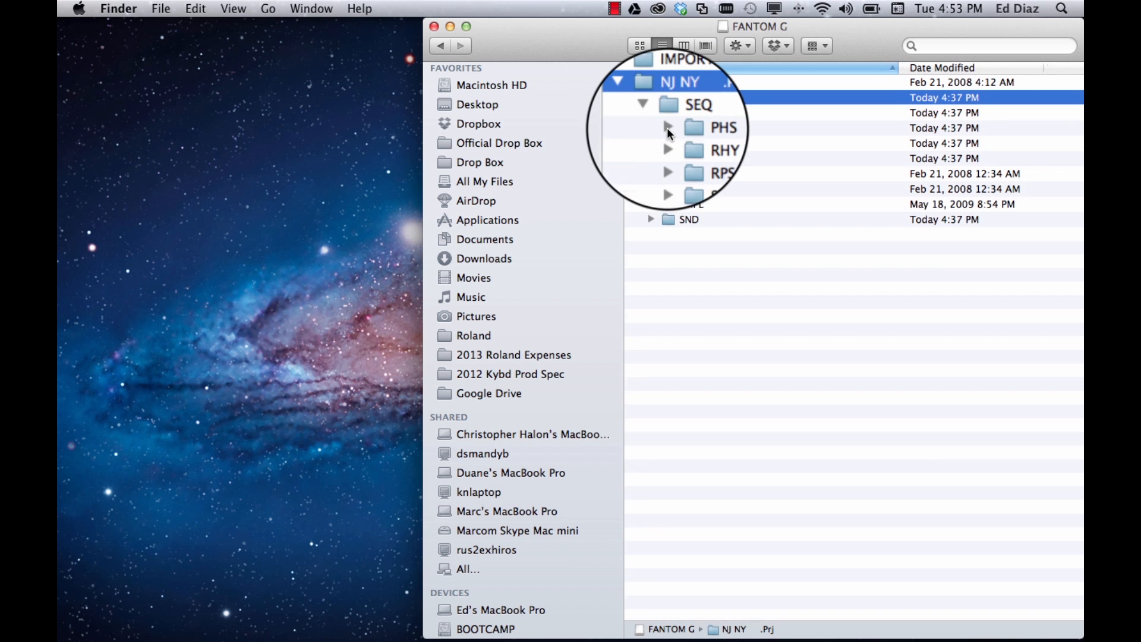
left_click(669, 190)
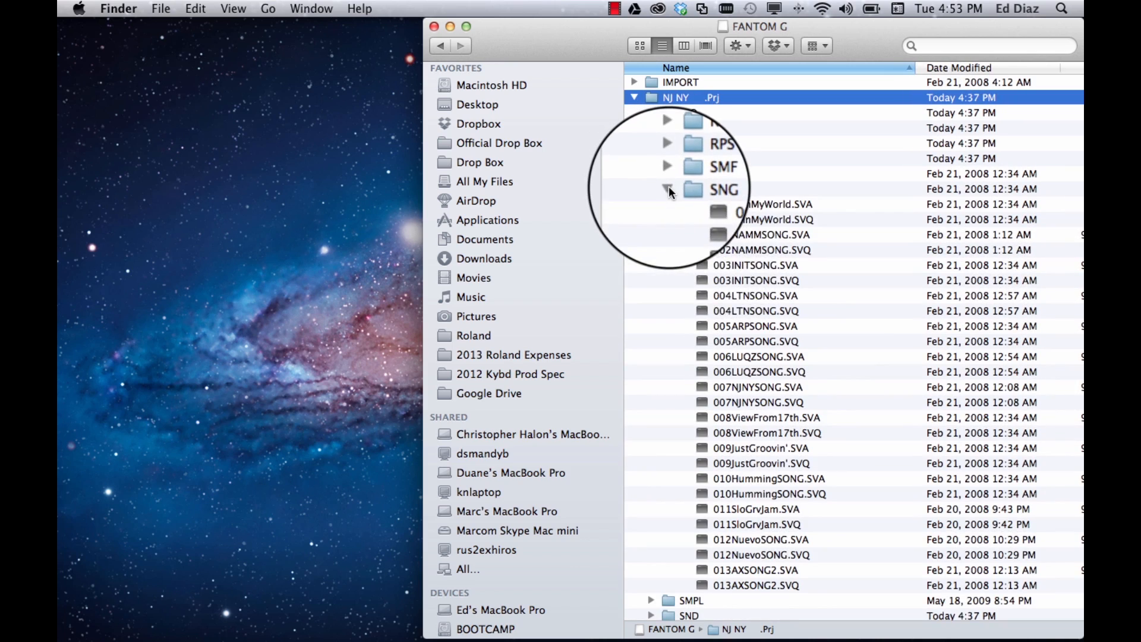
scroll(699, 259, "down", 1)
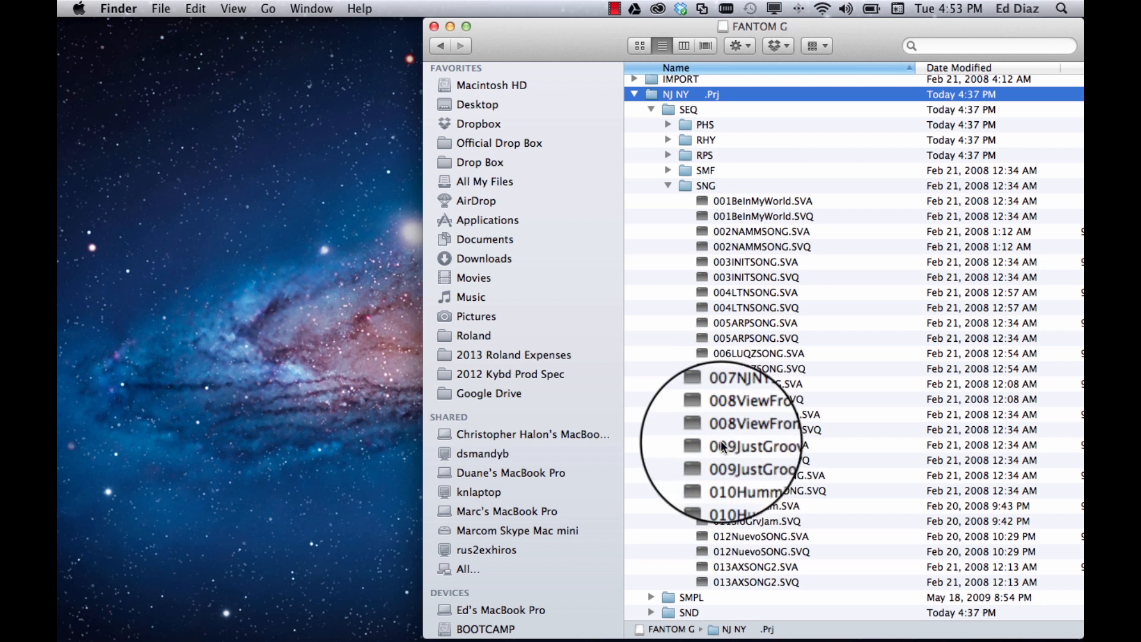
left_click(665, 187)
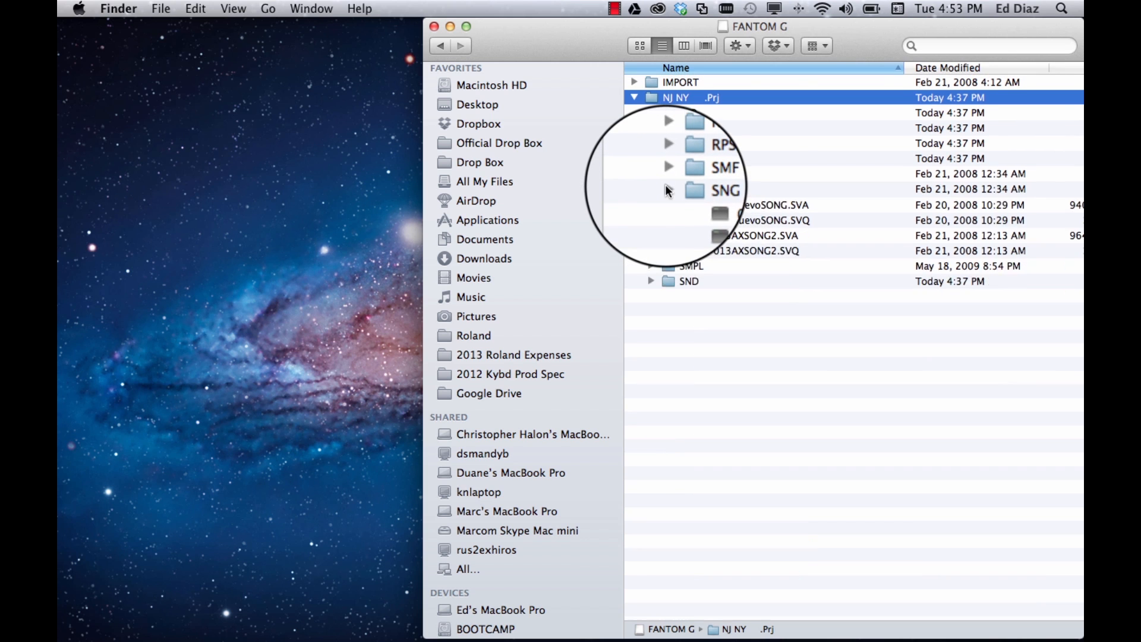
Expand the project's SMPL folder, look through its WAV sample files and collapse it again
left_click(653, 207)
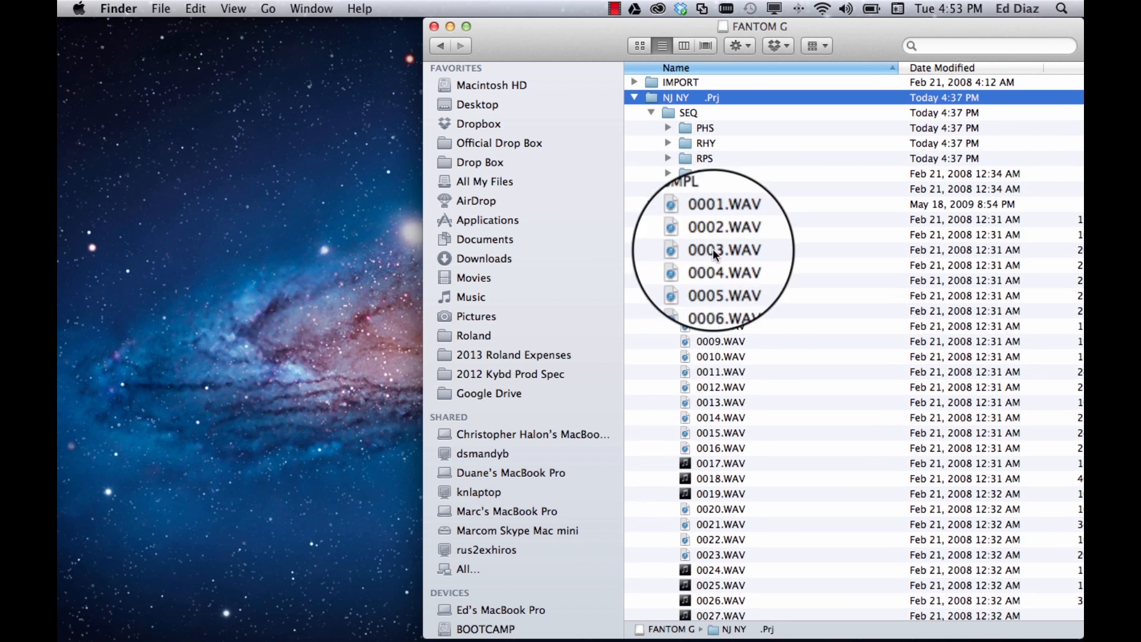
scroll(721, 342, "down", 5)
scroll(721, 343, "down", 10)
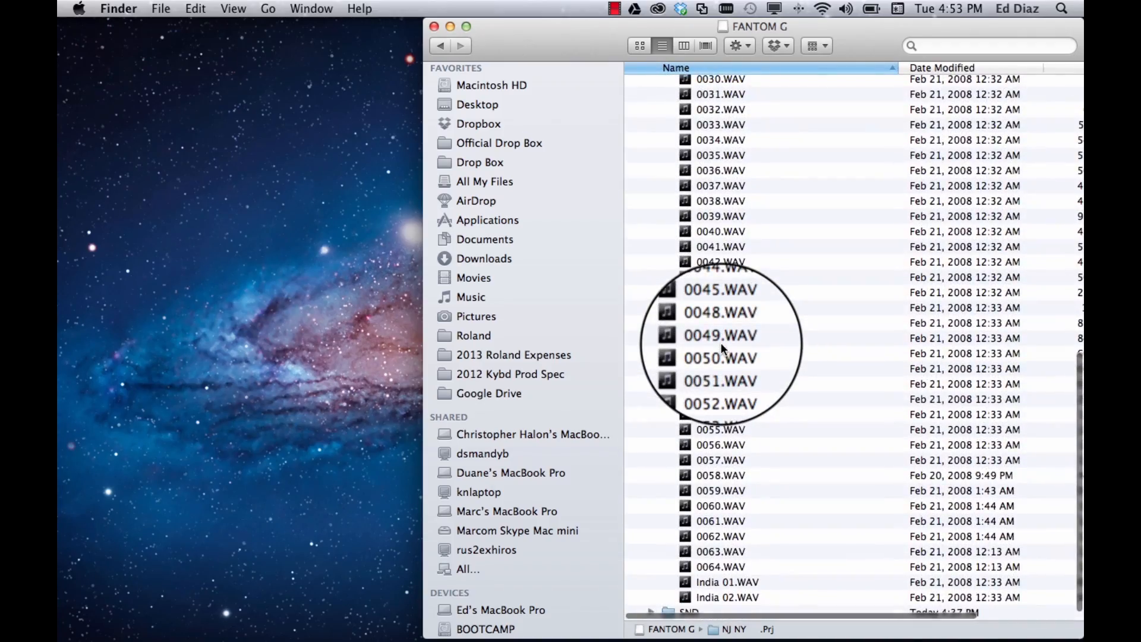
scroll(720, 343, "up", 15)
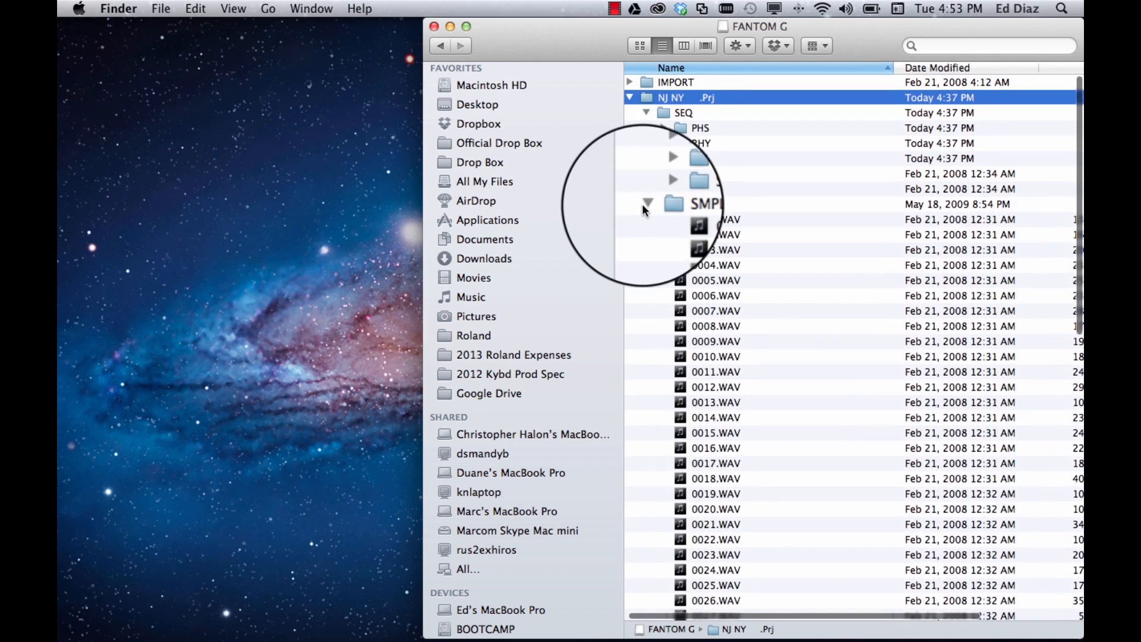
left_click(646, 206)
View the contents of the SND folder, and collapse both it and the NJ NY .Prj folder
left_click(646, 219)
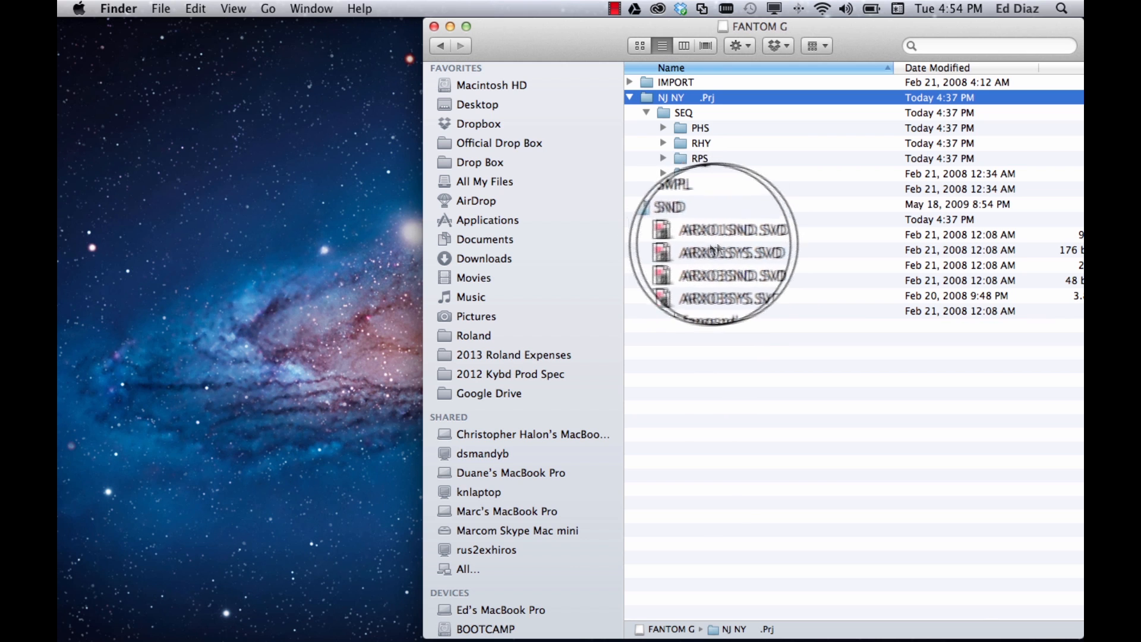
left_click(647, 219)
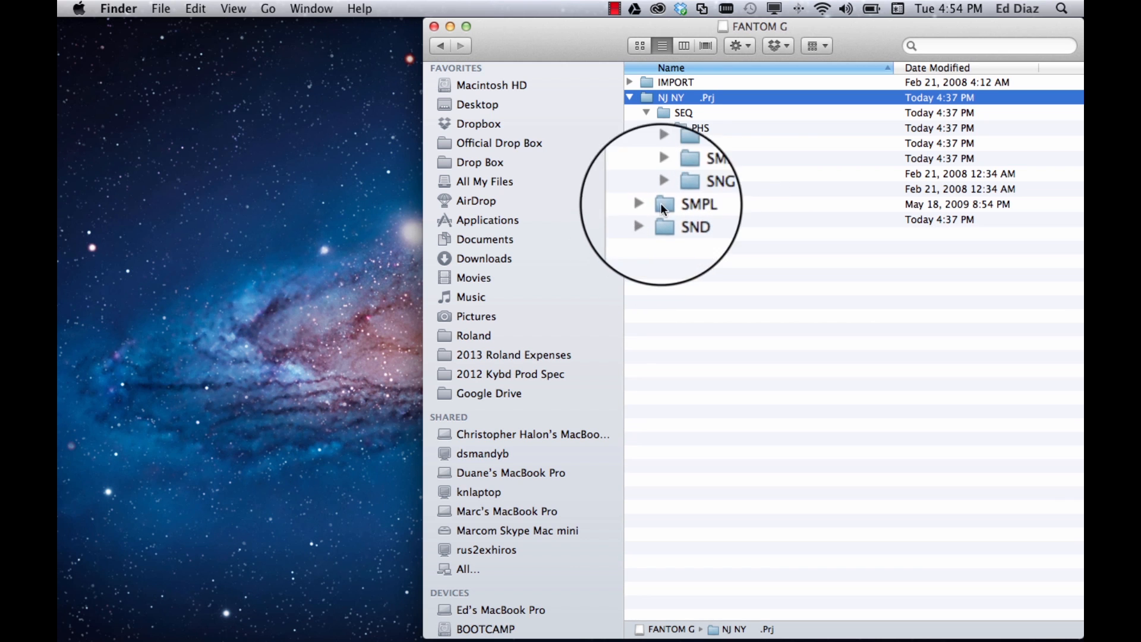
left_click(629, 98)
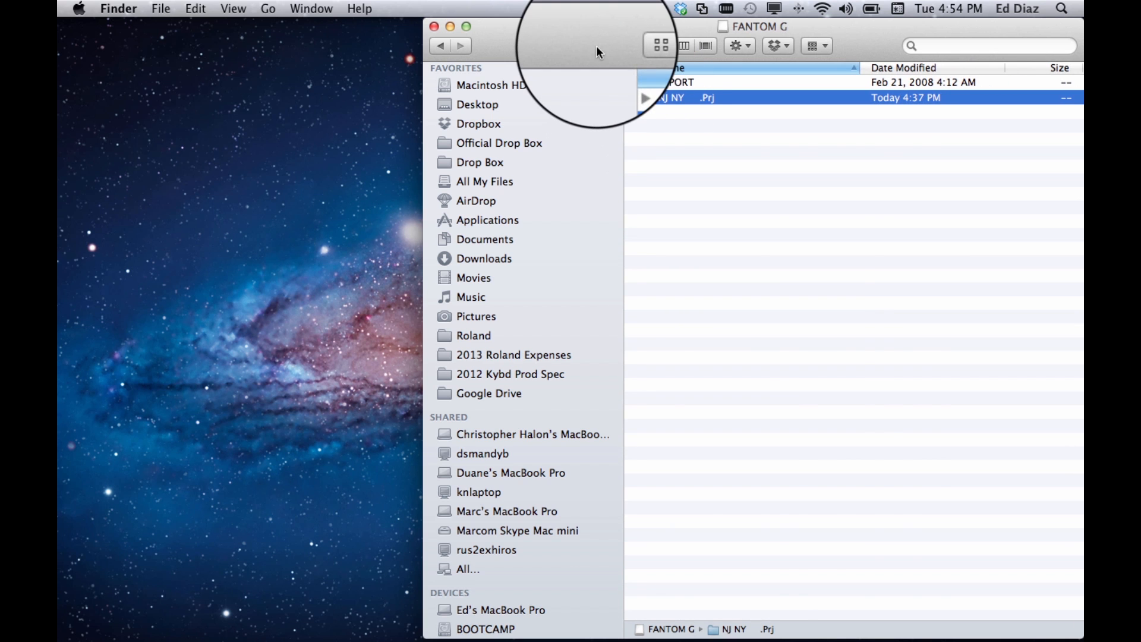
Copy the NJ NY .Prj folder from the FANTOM G device to the desktop, moving the window aside to uncover the desktop
left_click_drag(597, 45, 463, 54)
left_click_drag(463, 54, 486, 30)
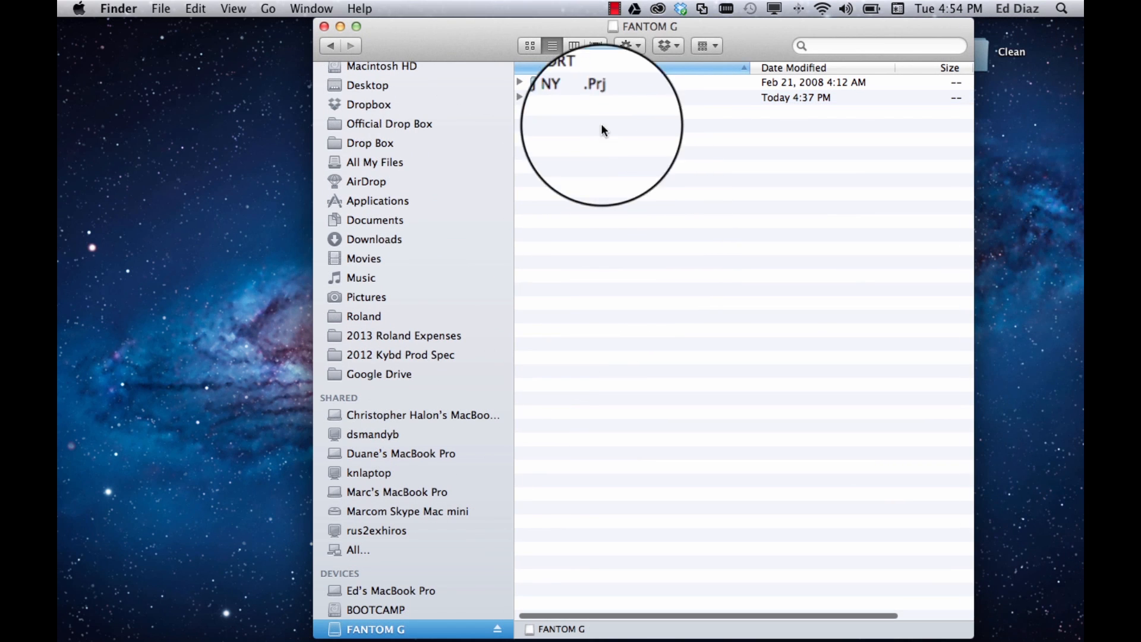
left_click(541, 98)
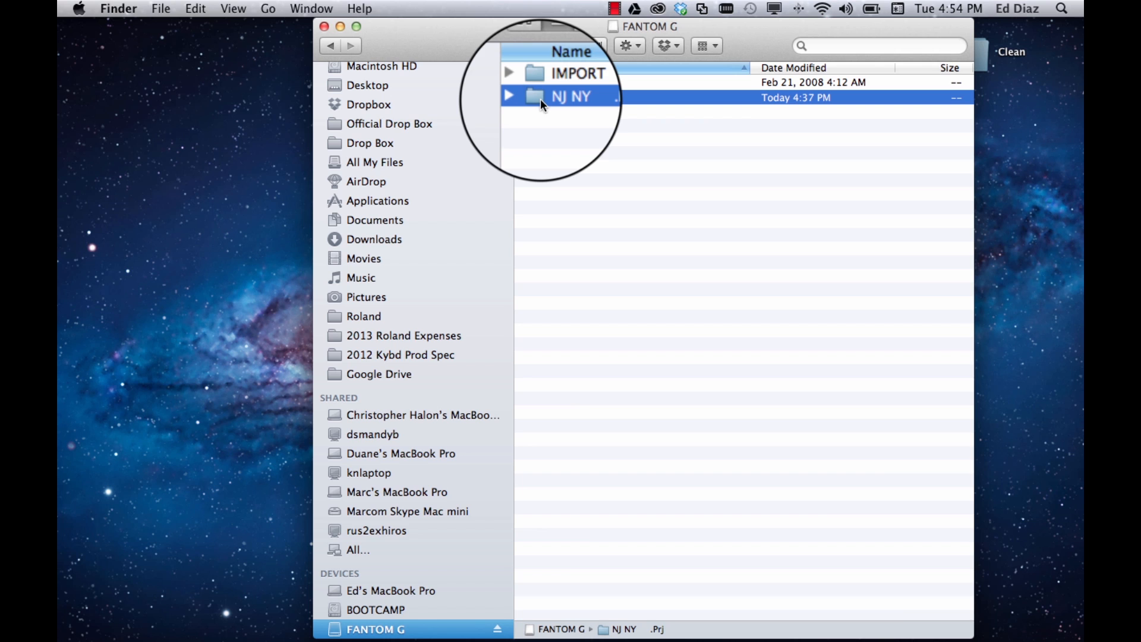
left_click_drag(540, 99, 251, 203)
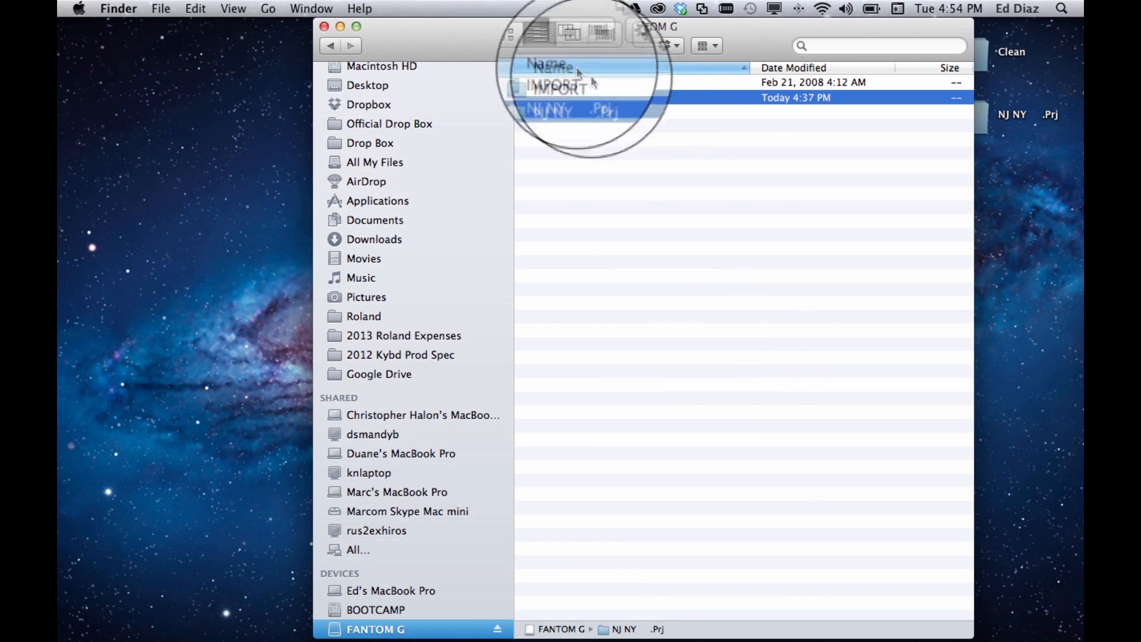
left_click_drag(552, 40, 430, 40)
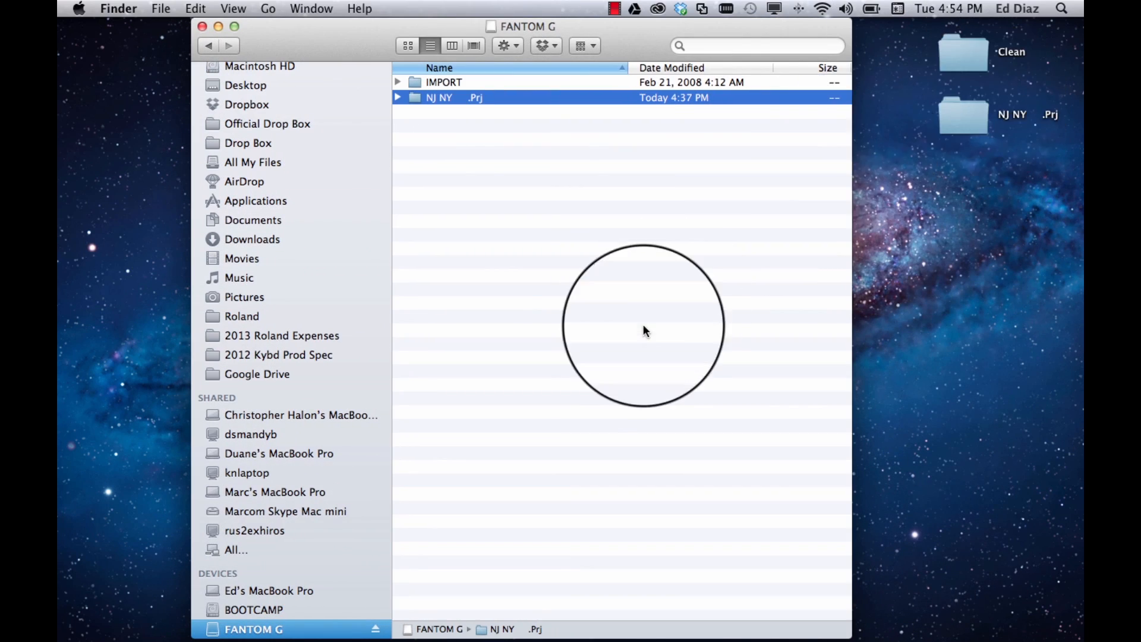
Open the Roland folder, select Fantom G Projects and collapse the Beatz .Prj folder inside it
scroll(234, 521, "down", 2)
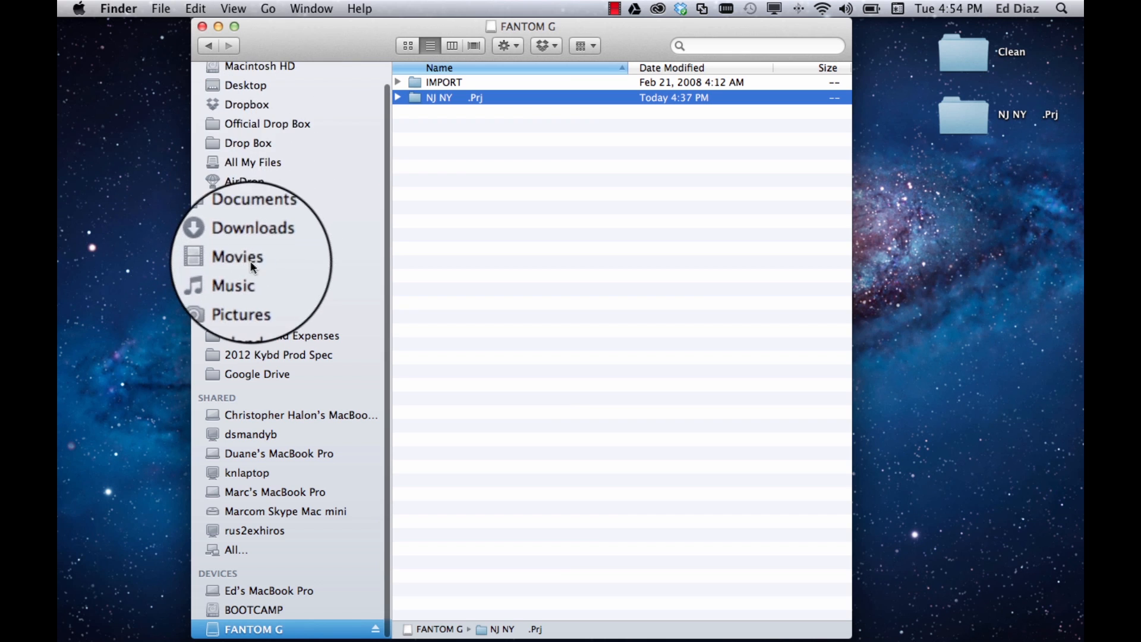
left_click(244, 313)
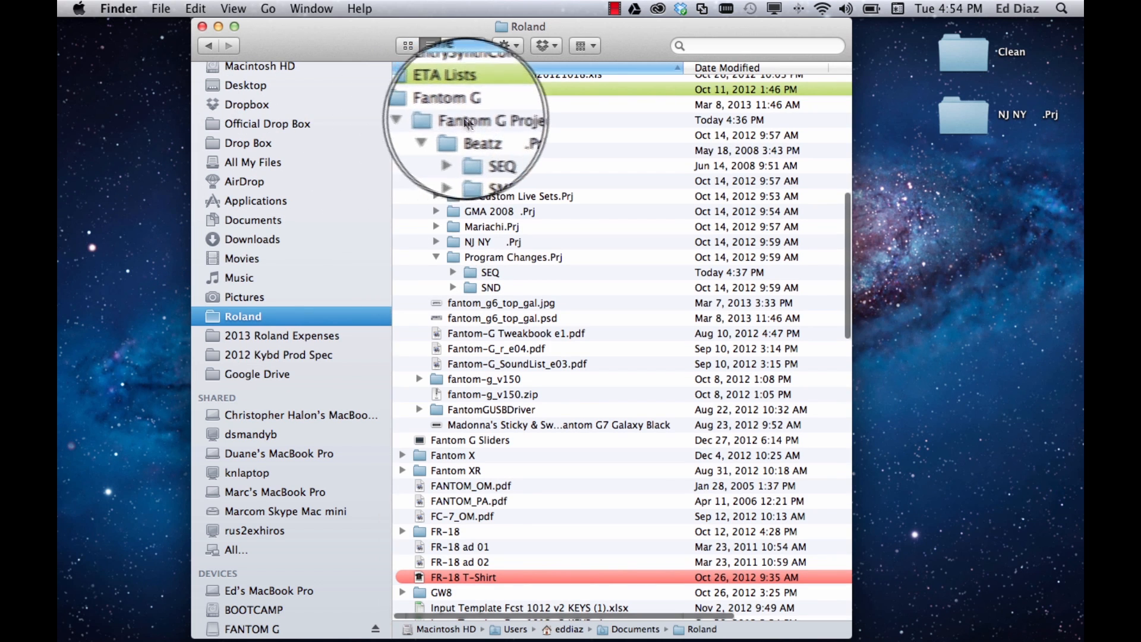
left_click(474, 119)
left_click(440, 133)
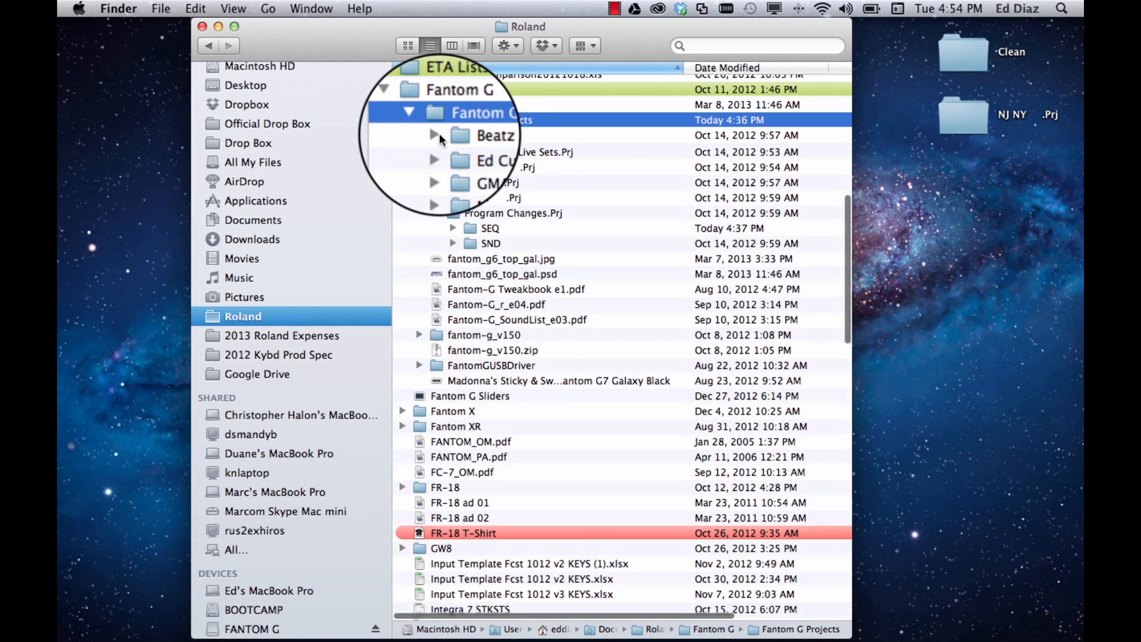
Copy the Beatz .Prj and Mariachi.Prj folders from Fantom G Projects to the desktop, keeping the originals in place
left_click_drag(454, 130, 949, 201)
key("super+z")
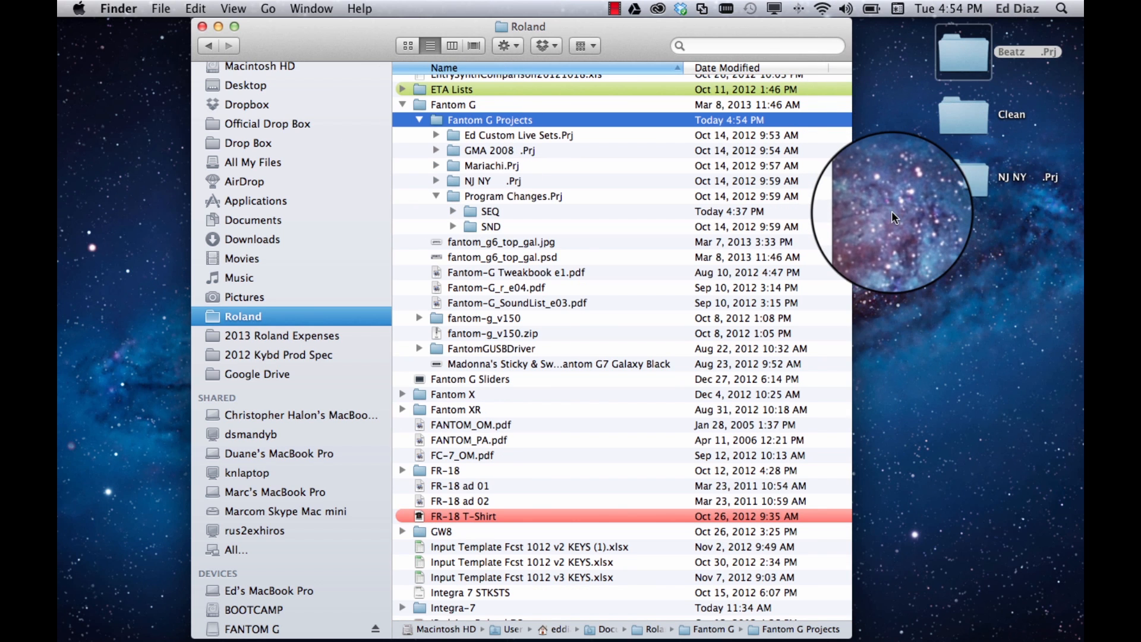
left_click(489, 138)
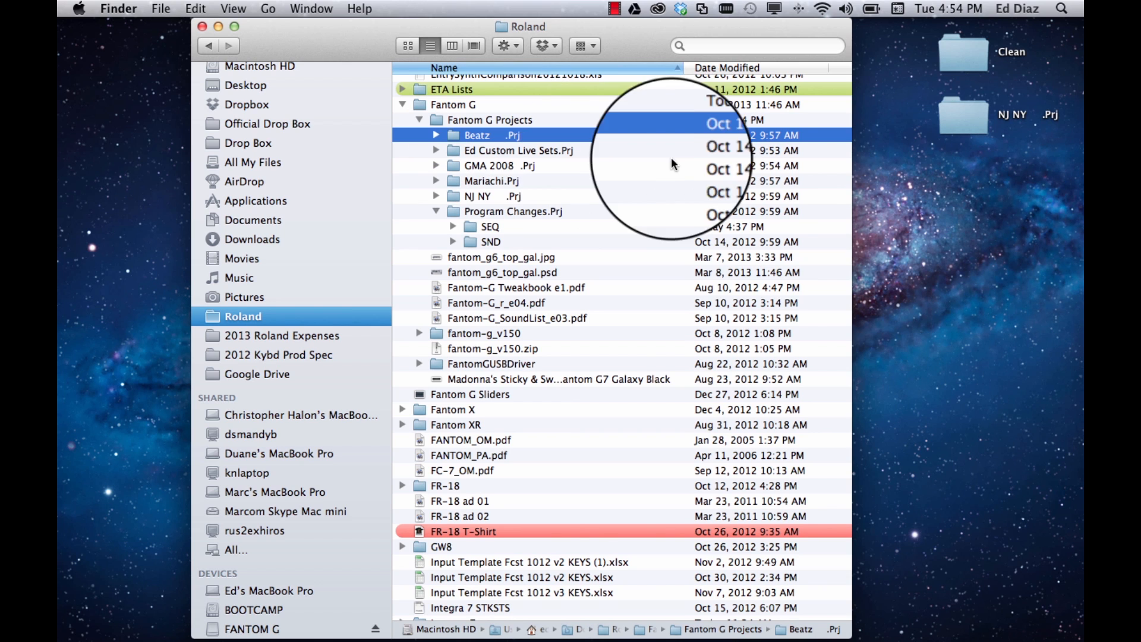
left_click(938, 172)
key("super+v")
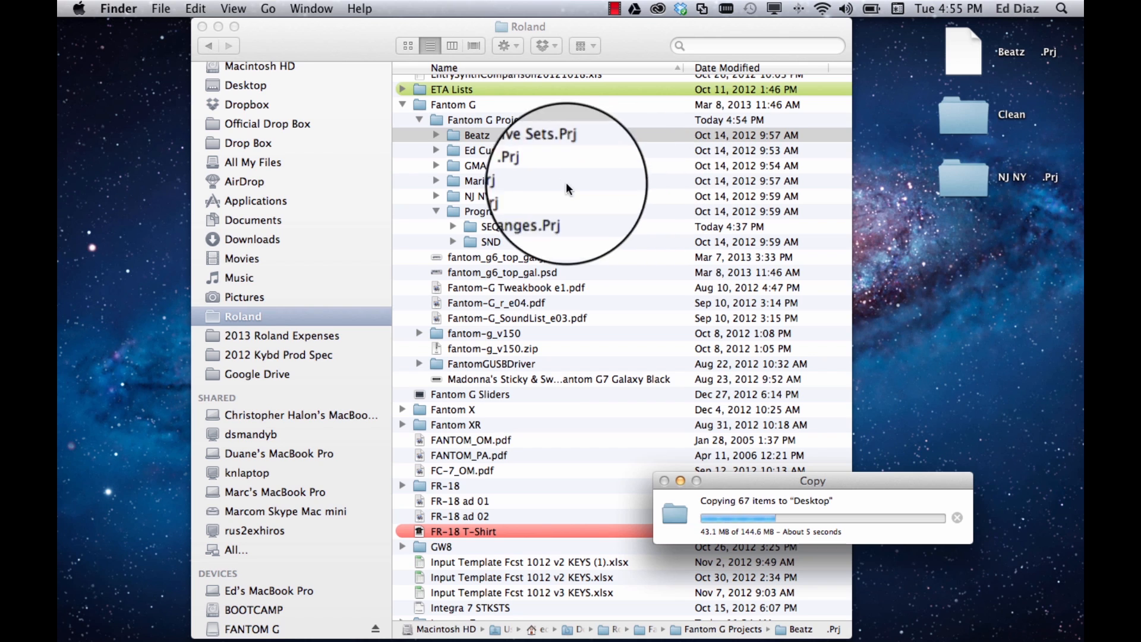
left_click(452, 179)
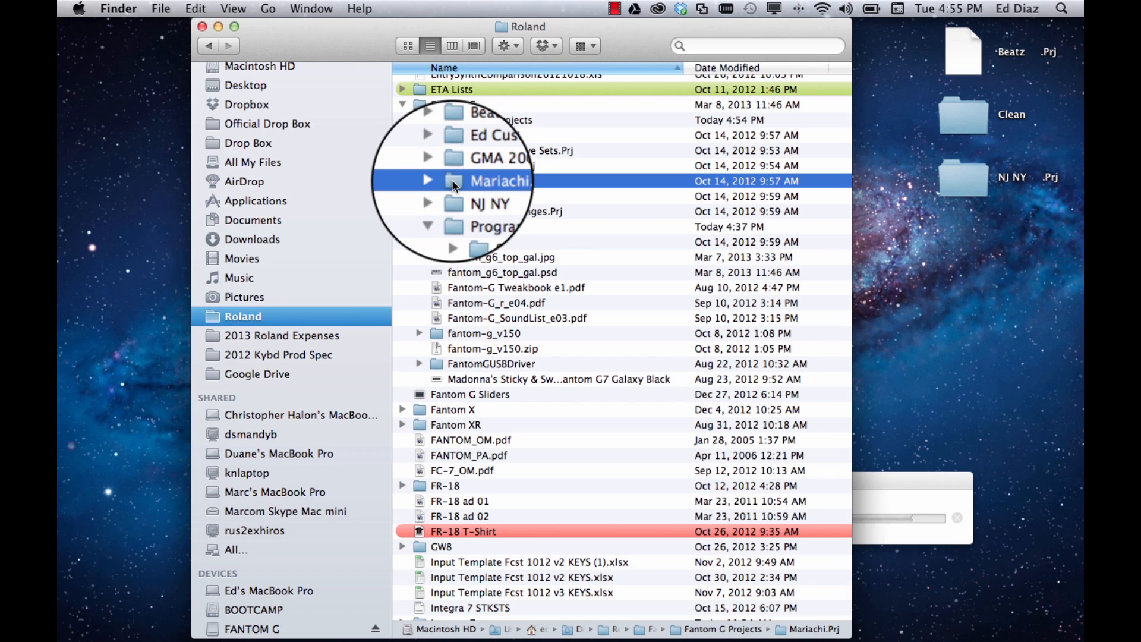
left_click(977, 269)
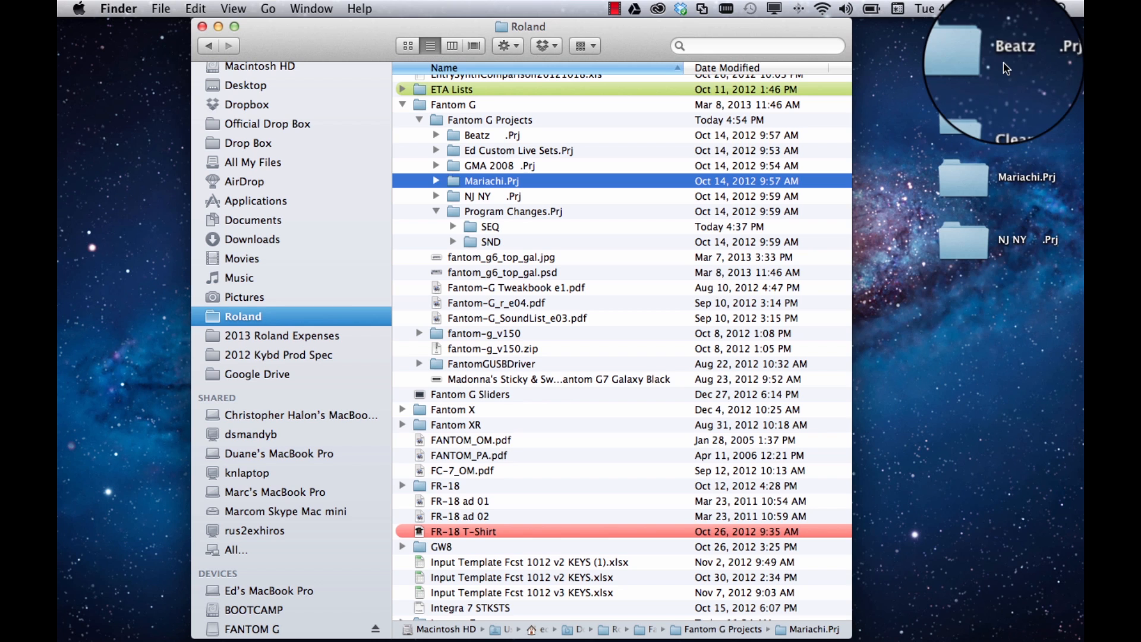
Open the desktop copy of Beatz .Prj and expand its SEQ folder
left_click(970, 63)
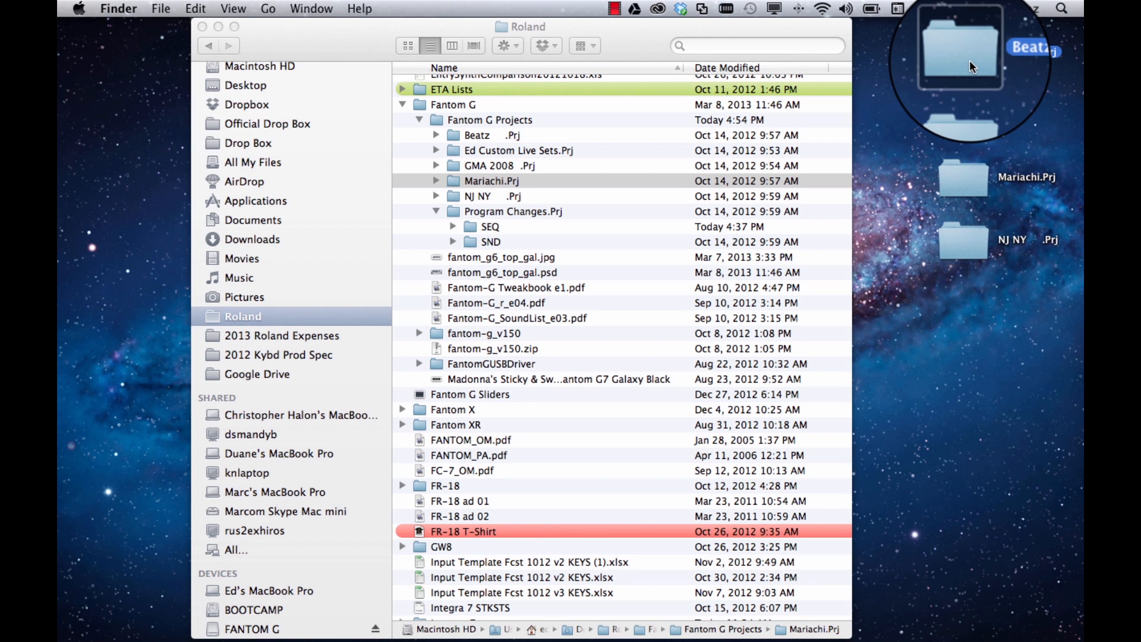
double_click(968, 59)
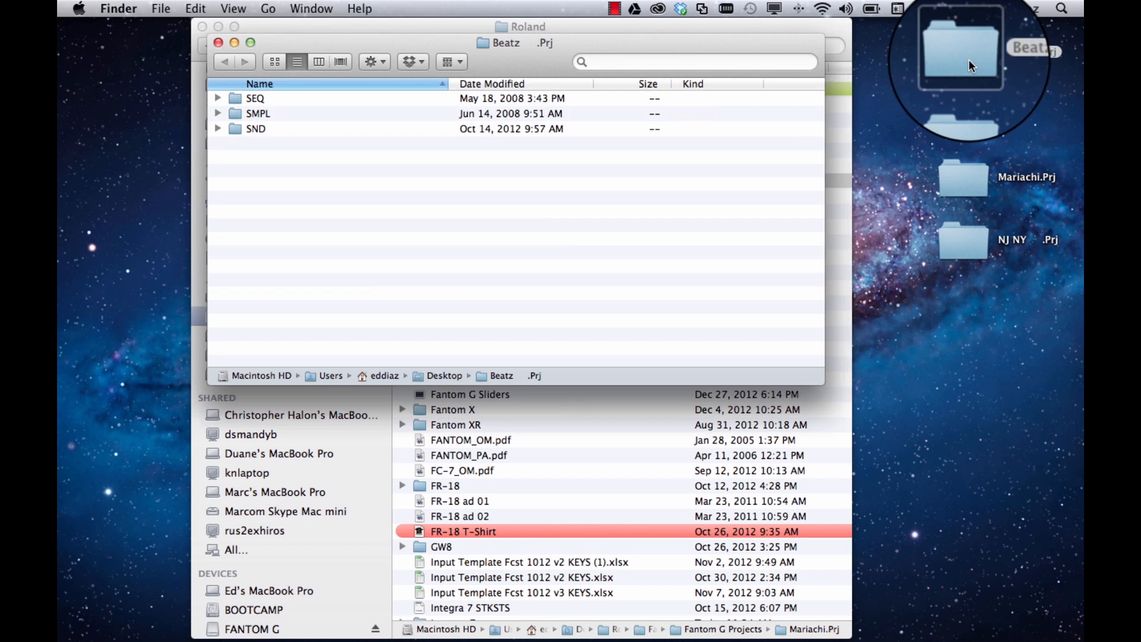
left_click(216, 99)
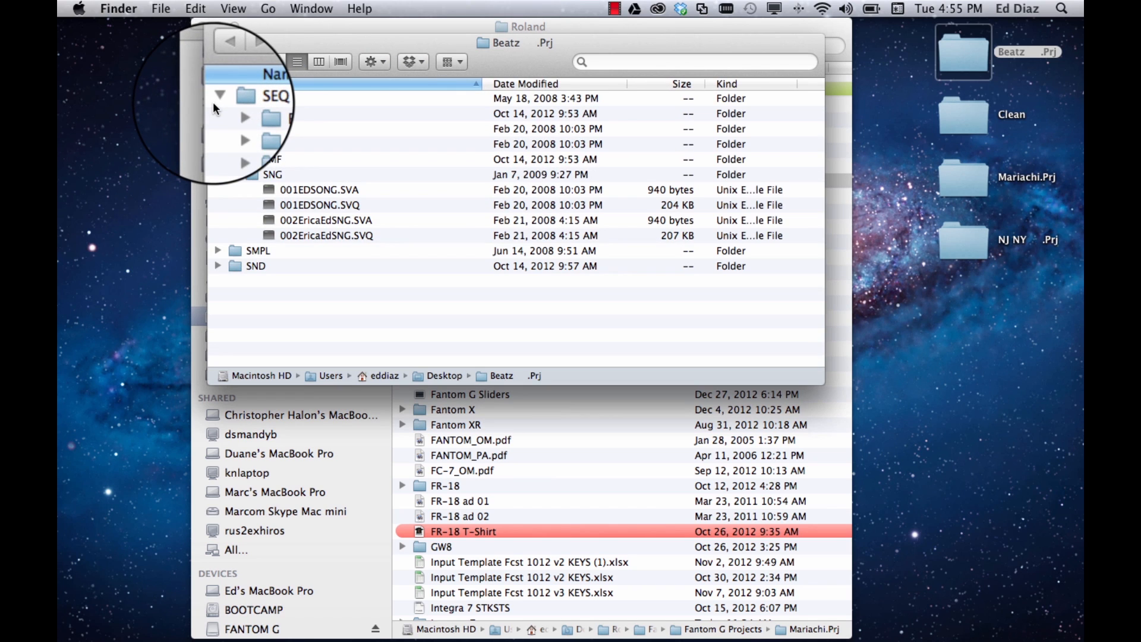
Collapse the SNG subfolder and its parent SEQ folder in the Beatz .Prj window
key("Down")
key("Down")
key("Down")
key("Down")
key("Down")
key("Down")
key("Down")
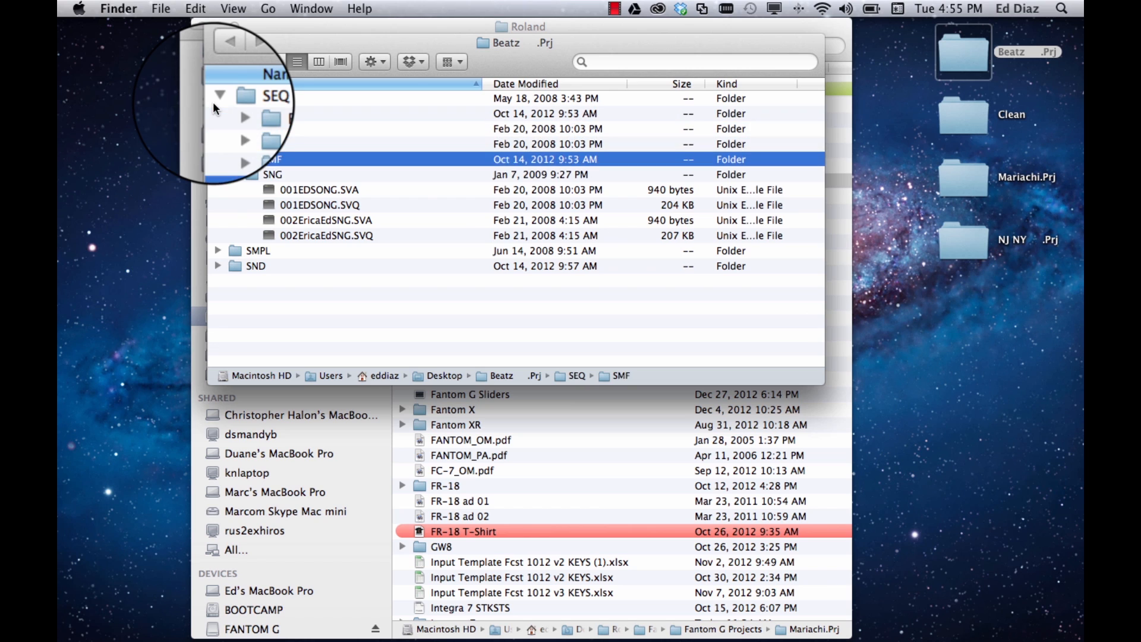
key("Up")
key("Left")
key("Up")
key("Up")
key("Up")
key("Up")
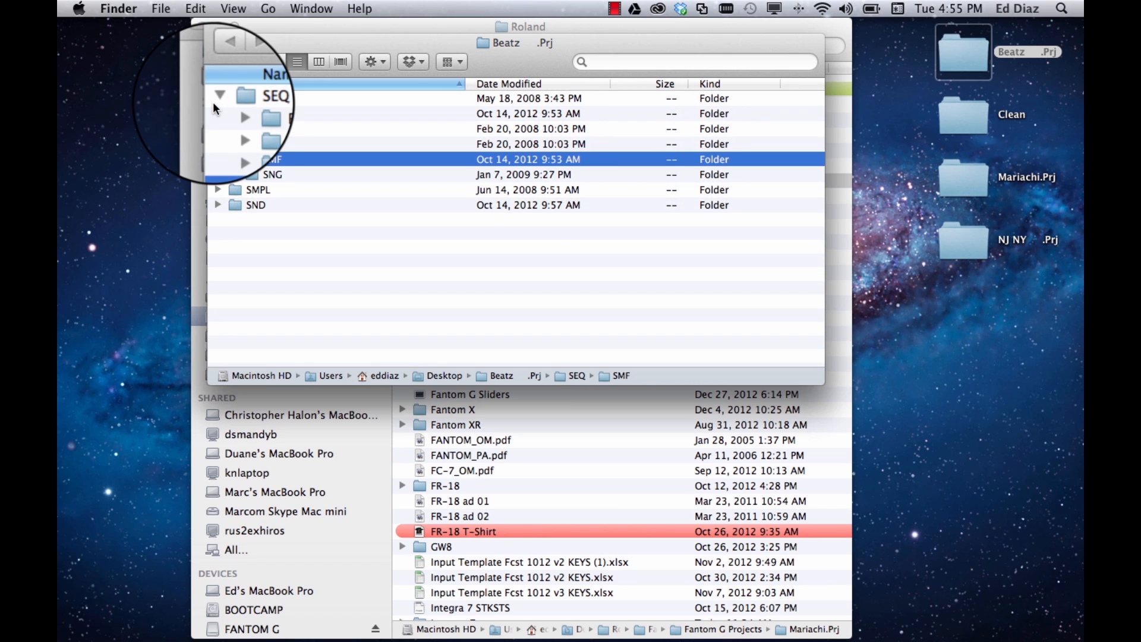
key("Up")
key("Left")
Expand the SMPL folder in Beatz .Prj to view its WAV sample files
key("Down")
key("Down")
key("Up")
key("Right")
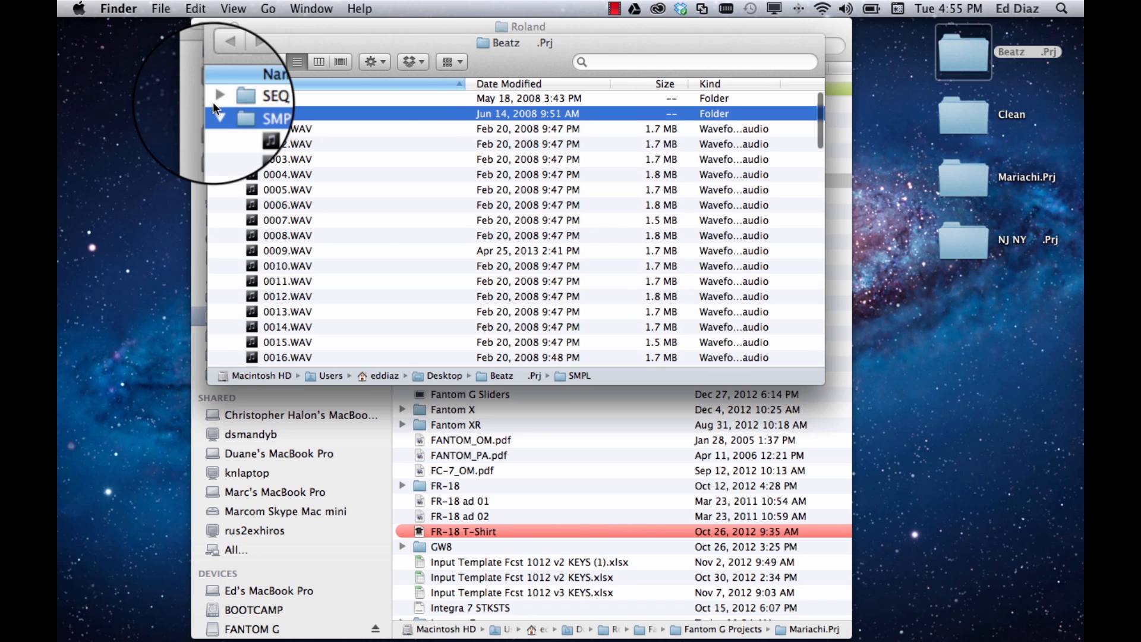
Look through the WAV samples in the Beatz .Prj SMPL folder and close both the Beatz .Prj and Roland windows
scroll(344, 172, "down", 2)
scroll(343, 172, "down", 10)
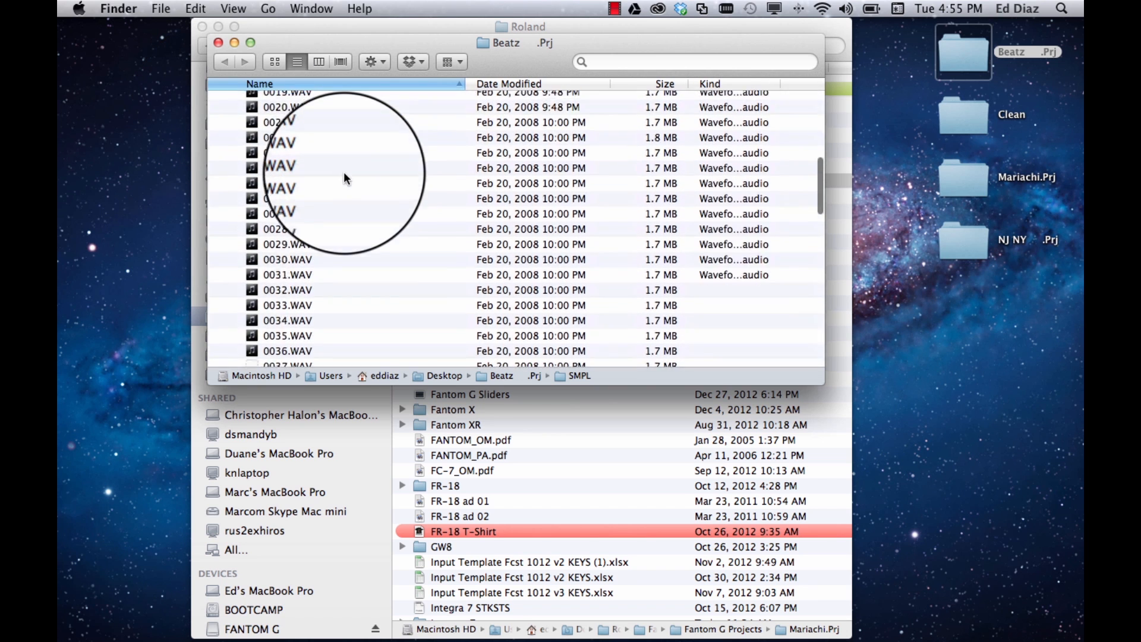
scroll(343, 173, "down", 12)
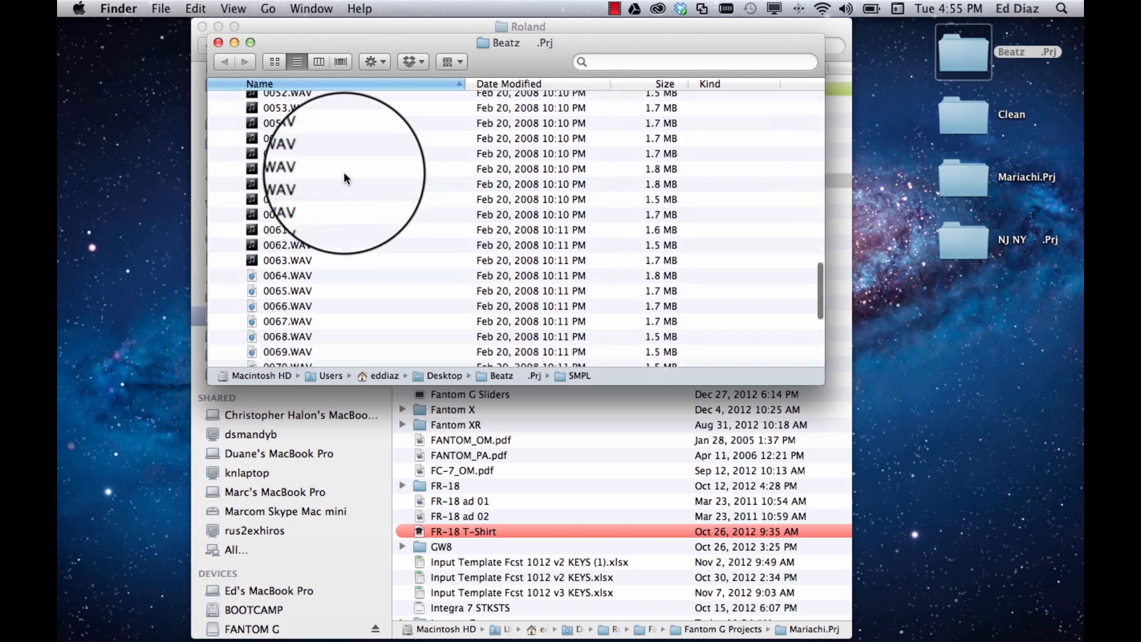
scroll(343, 172, "up", 20)
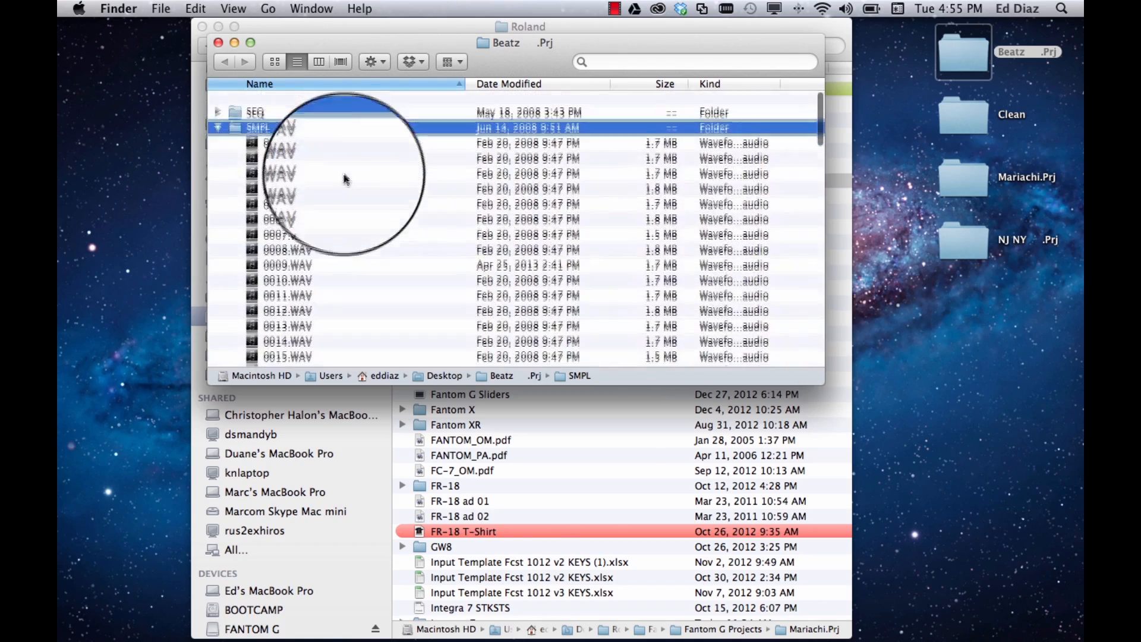
left_click(218, 44)
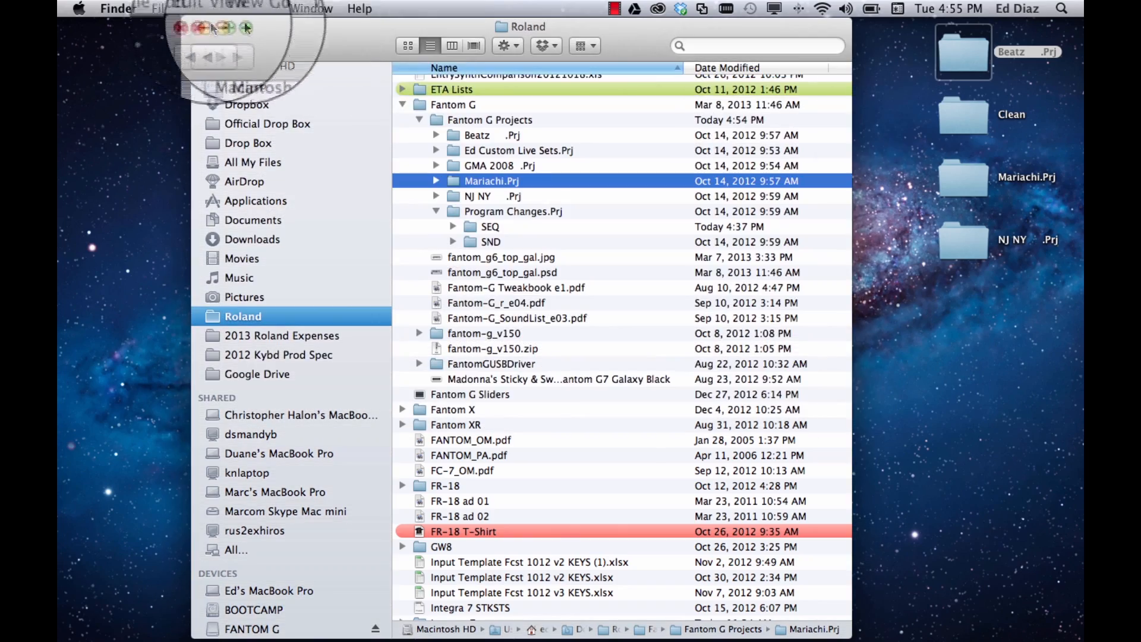
left_click(203, 27)
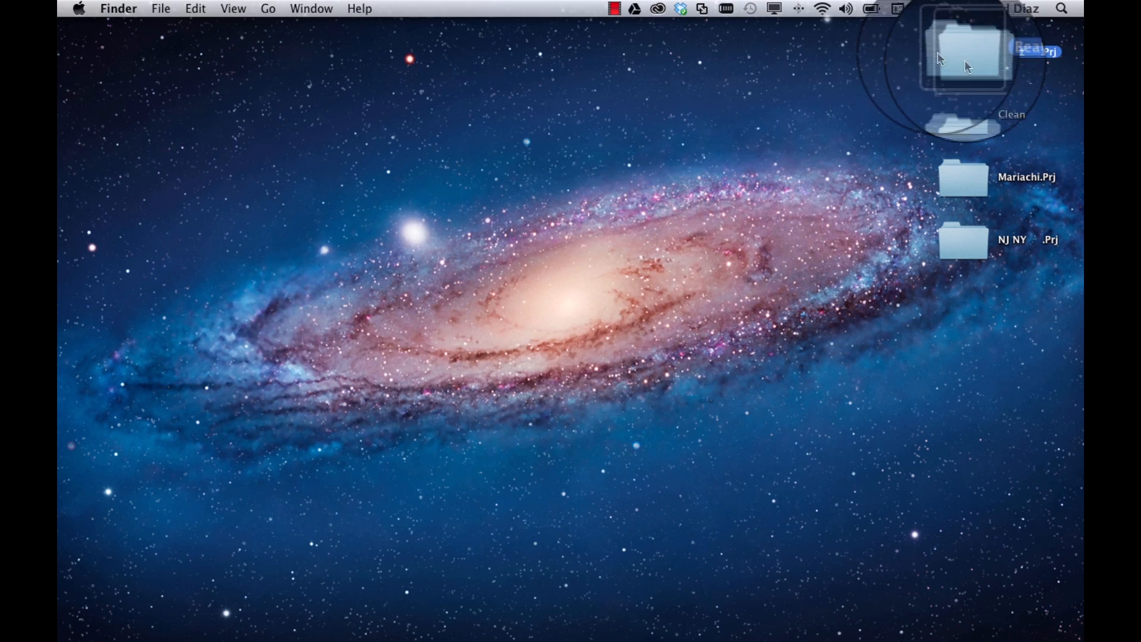
Open the desktop copy of Mariachi.Prj, look through the WAV files in its SMPL folder, and collapse that folder
double_click(982, 173)
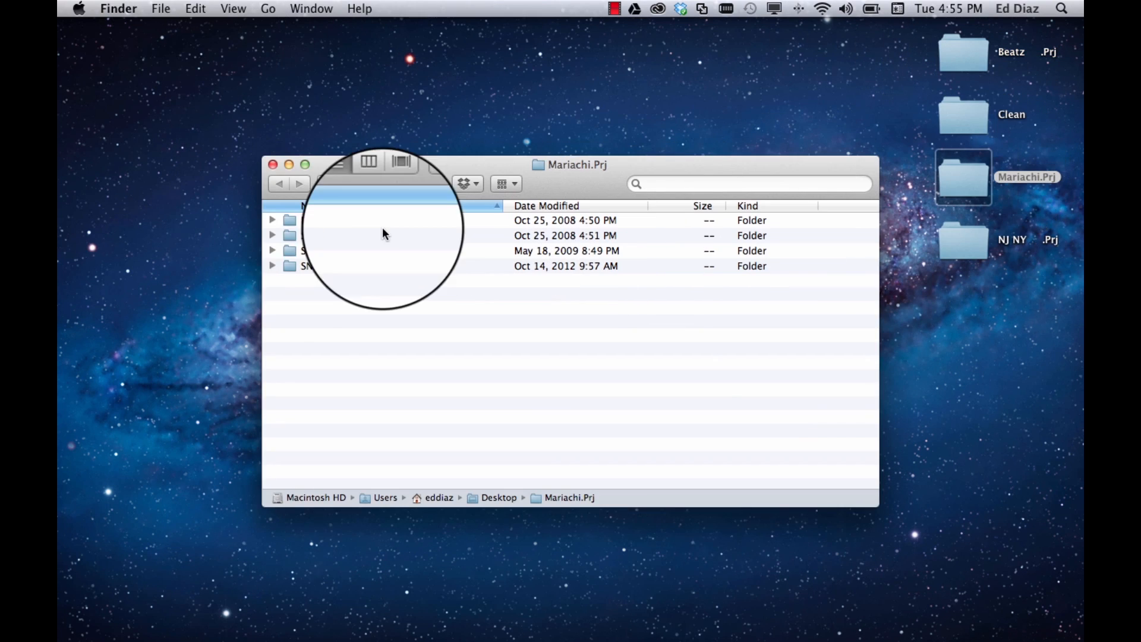
left_click(272, 250)
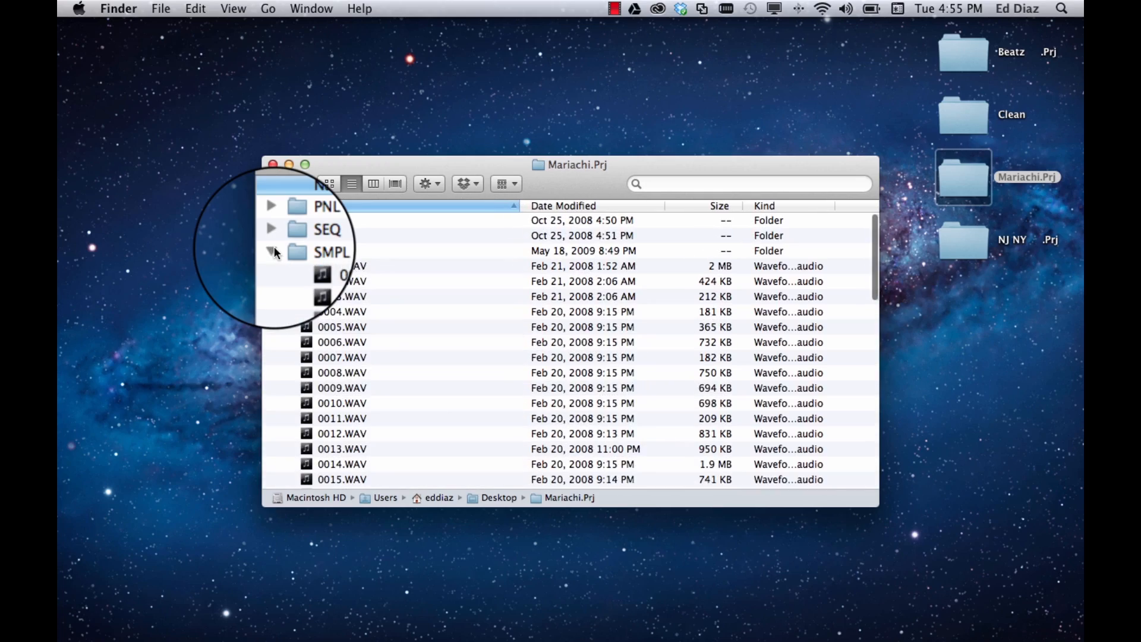
scroll(437, 330, "down", 12)
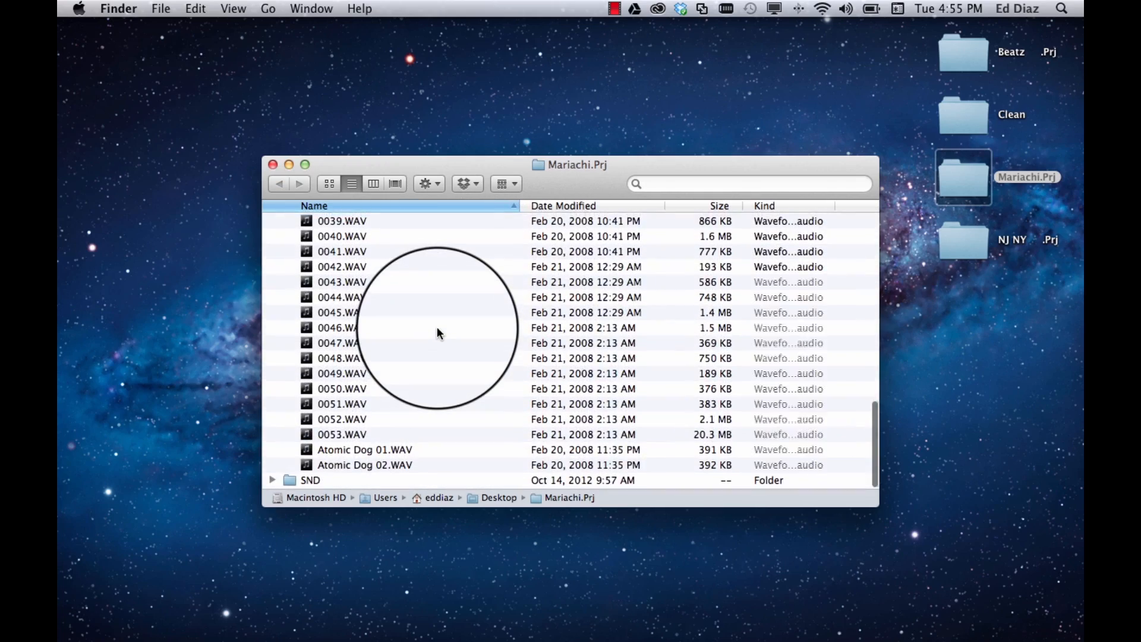
scroll(437, 326, "up", 12)
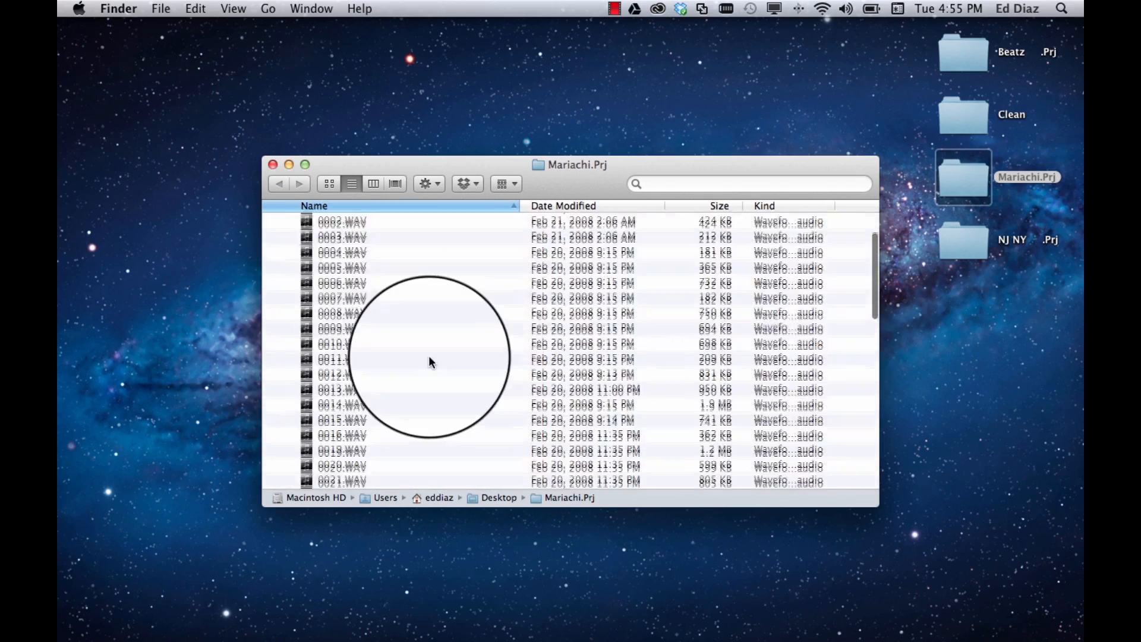
left_click(375, 326)
key("Left")
key("Left")
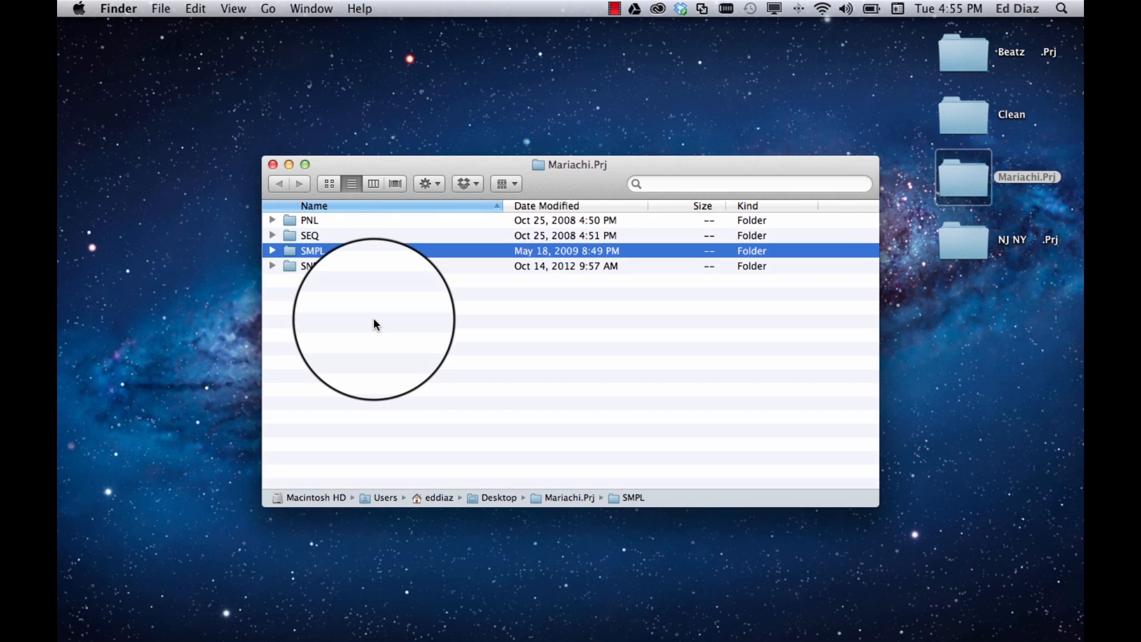
Expand the SEQ folder and its SNG subfolder in Mariachi.Prj to view the song data, and collapse both
key("Up")
key("Right")
key("Down")
key("Down")
key("Down")
key("Down")
key("Down")
key("Right")
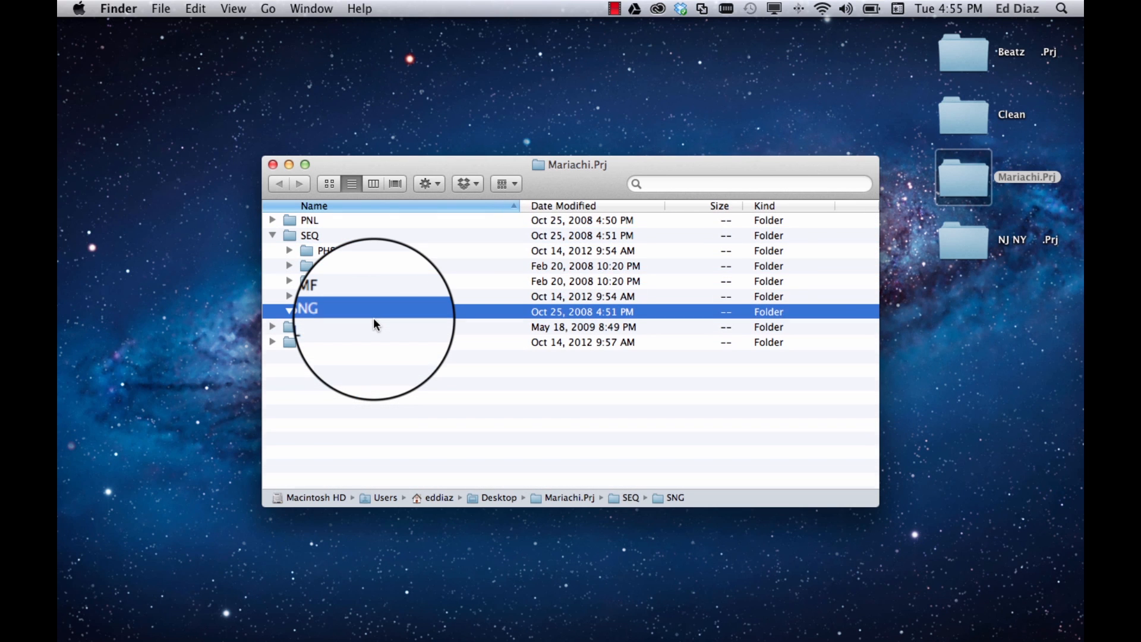
key("Left")
key("Left")
key("Left")
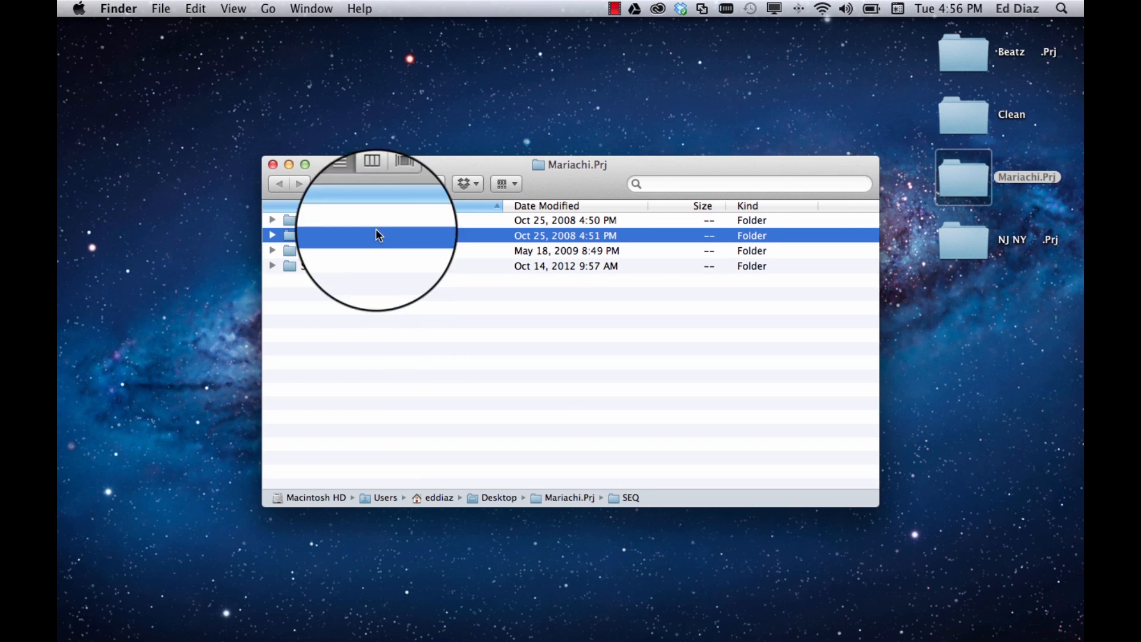
Expand the SND folder in Mariachi.Prj, highlight fangsnd.svd, and collapse the folder before closing the window
left_click(301, 266)
key("Right")
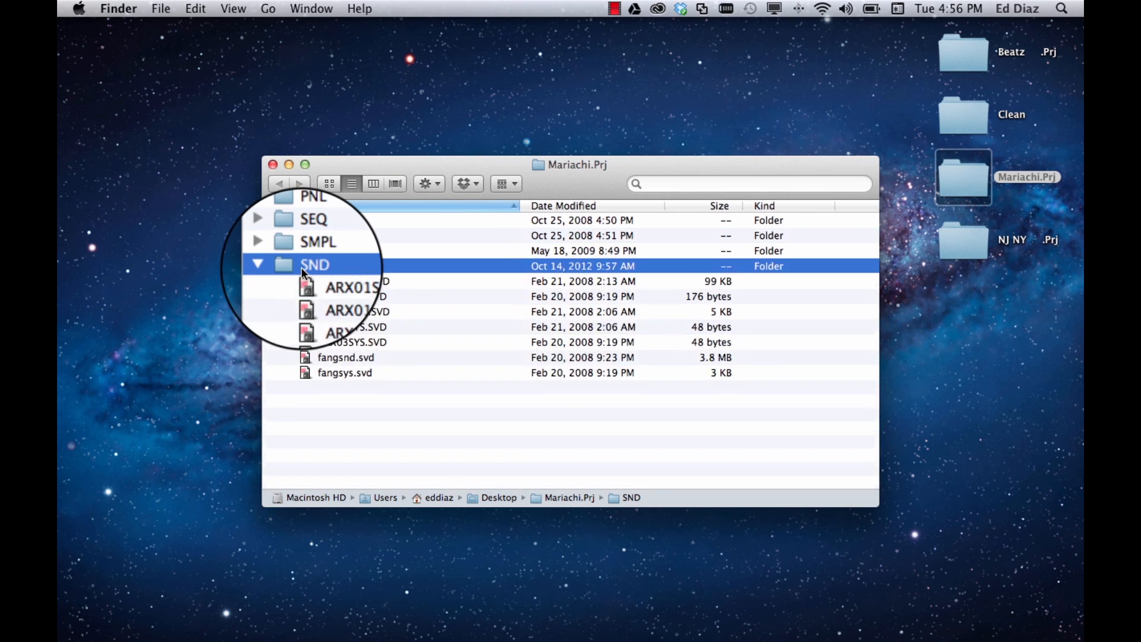
key("Down")
key("Down")
key("Down")
key("Down")
key("Down")
key("Down")
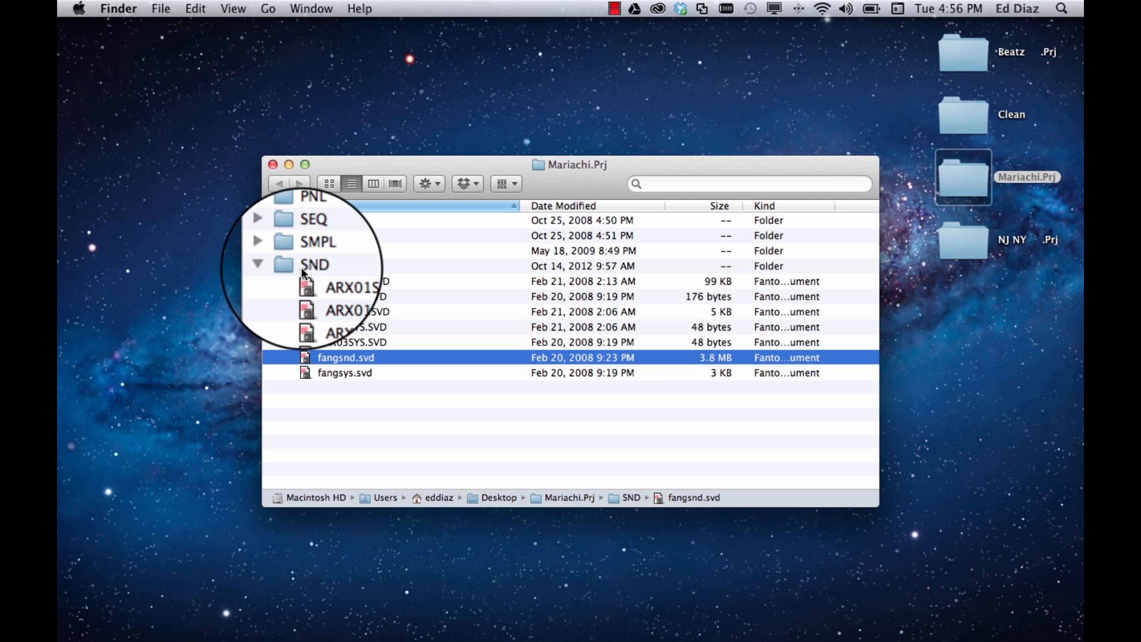
left_click(303, 270)
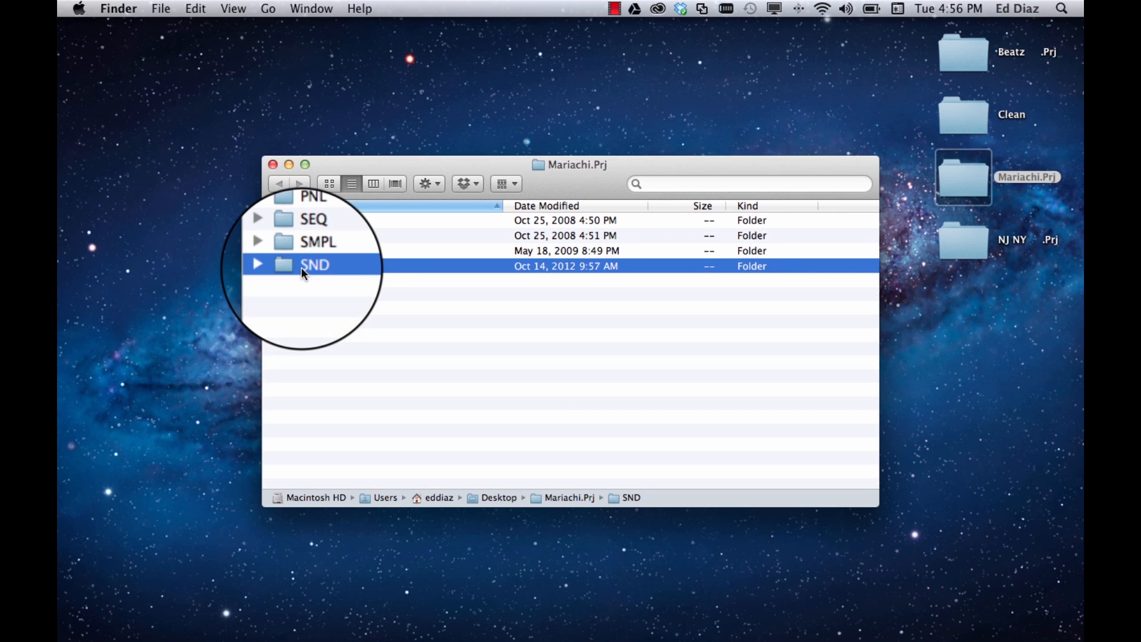
left_click(273, 165)
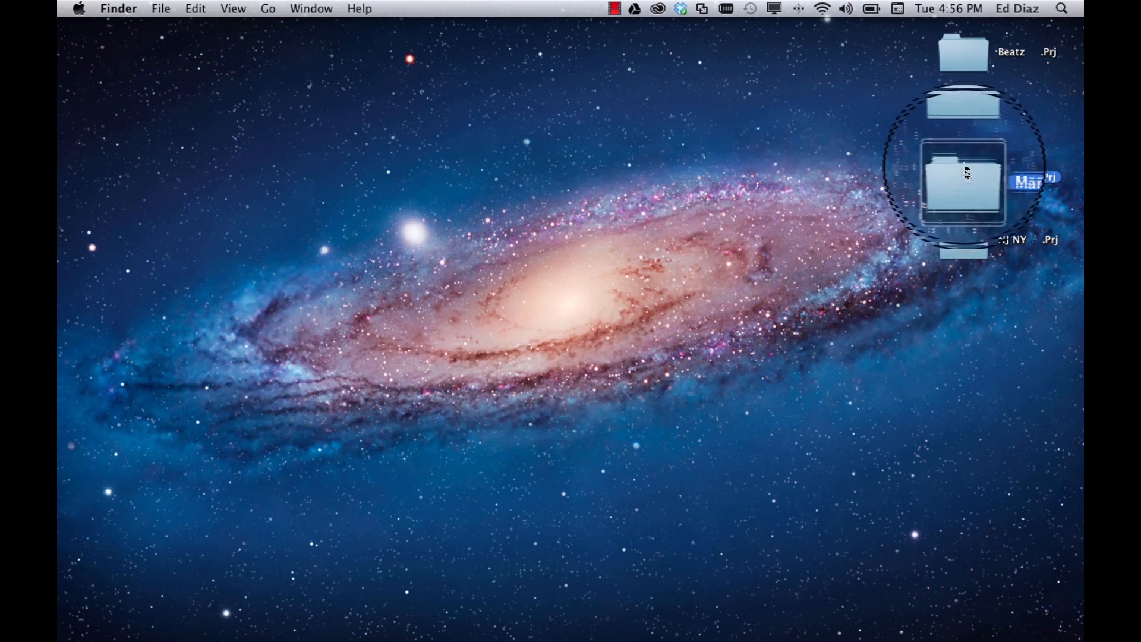
Open the desktop copy of NJ NY .Prj, look through its SNG song files, and close the window
left_click(979, 63)
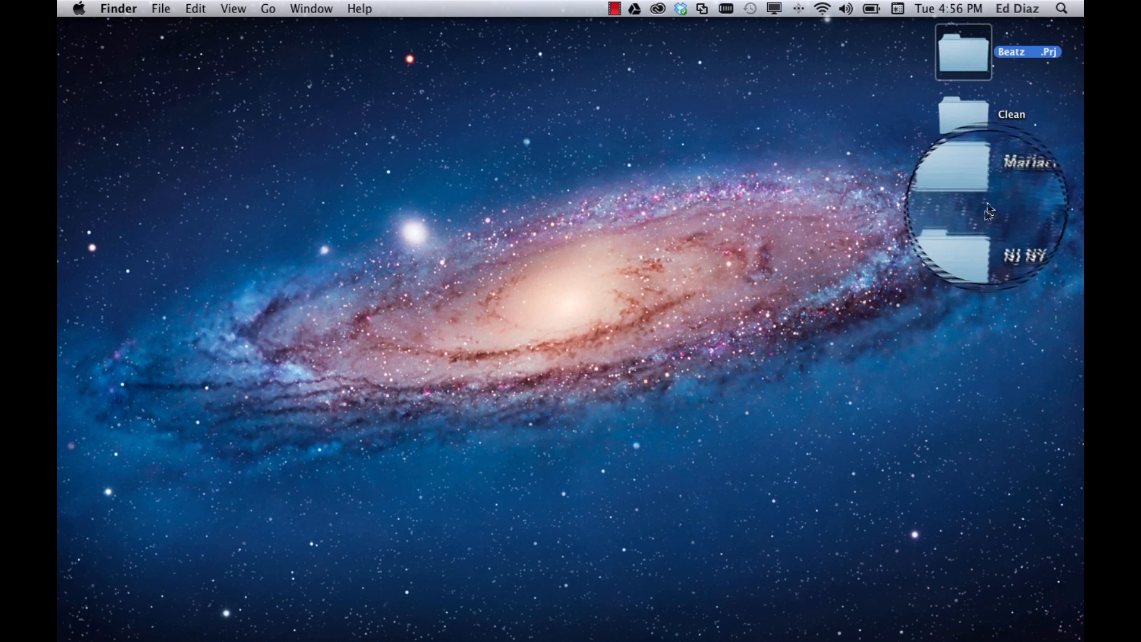
double_click(963, 241)
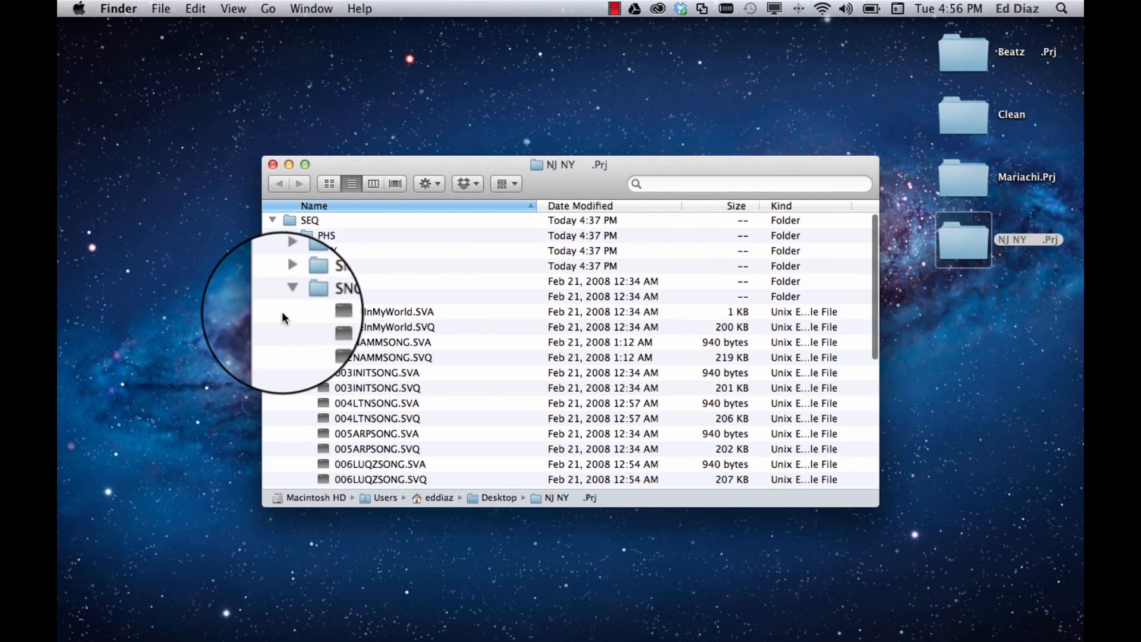
scroll(395, 355, "down", 10)
scroll(395, 356, "up", 10)
left_click(271, 164)
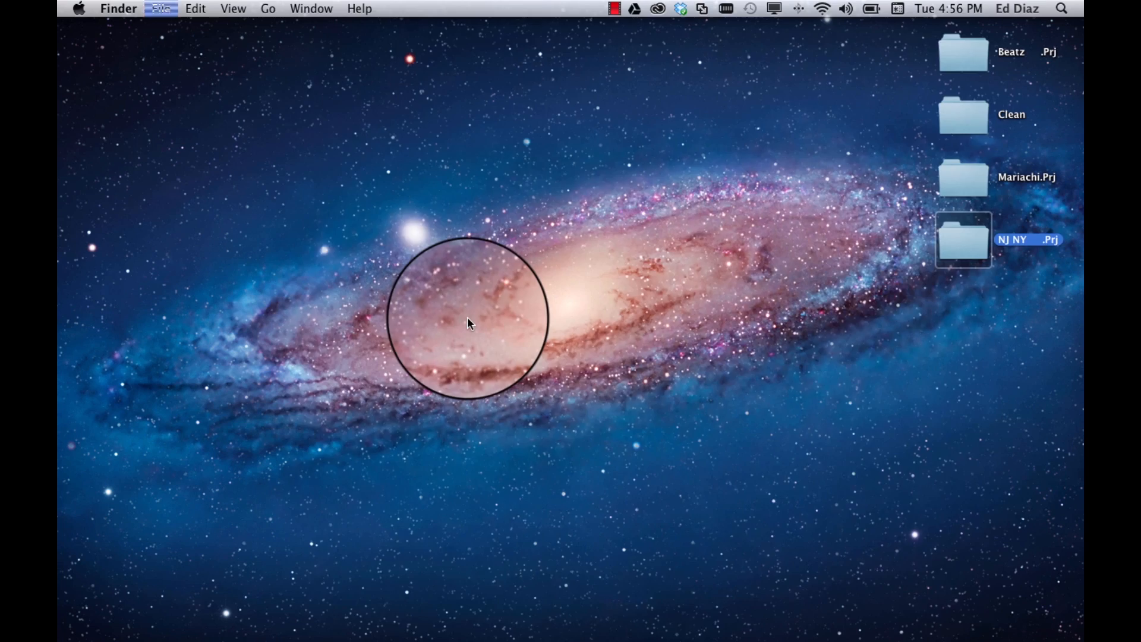
Show the FANTOM G drive's contents in a new Finder window and eject the drive
key("super+n")
scroll(426, 470, "down", 2)
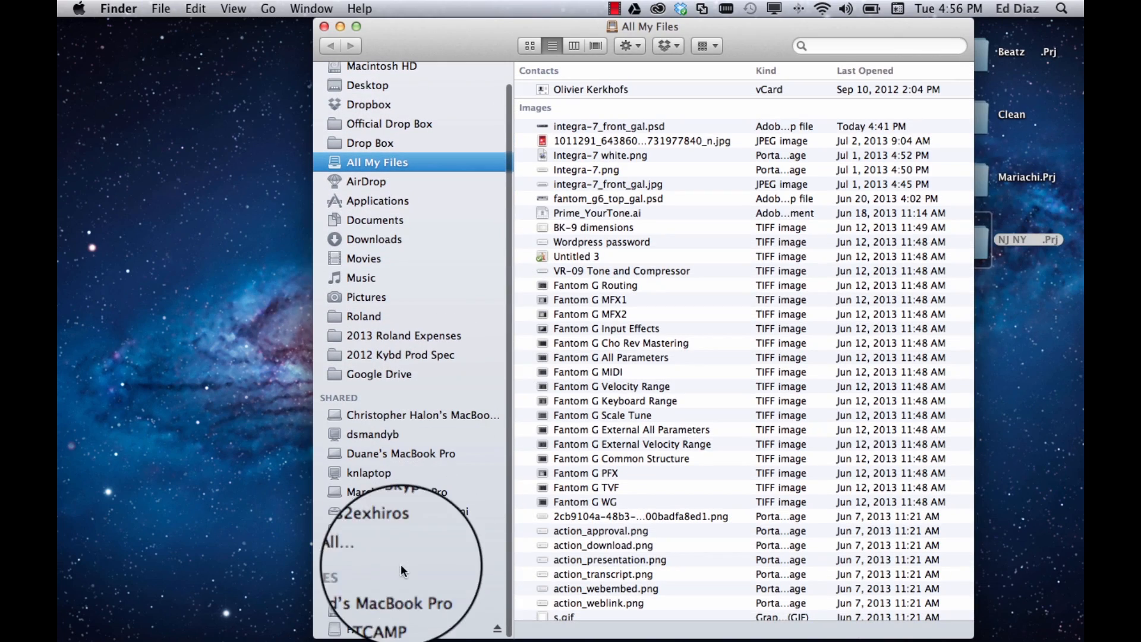
left_click(380, 629)
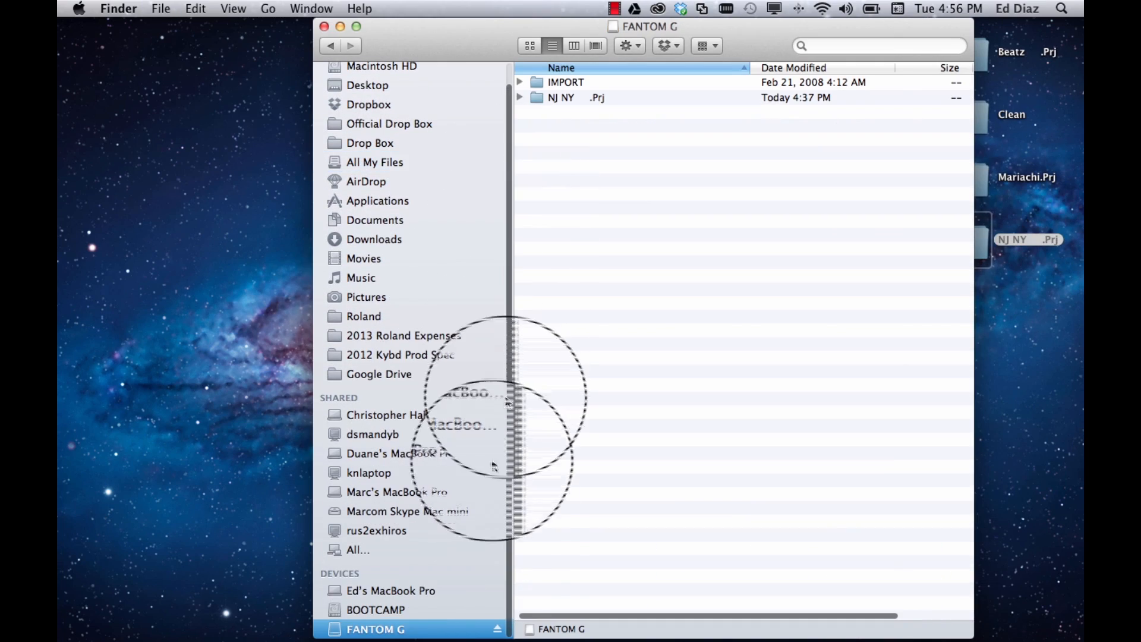
left_click(498, 629)
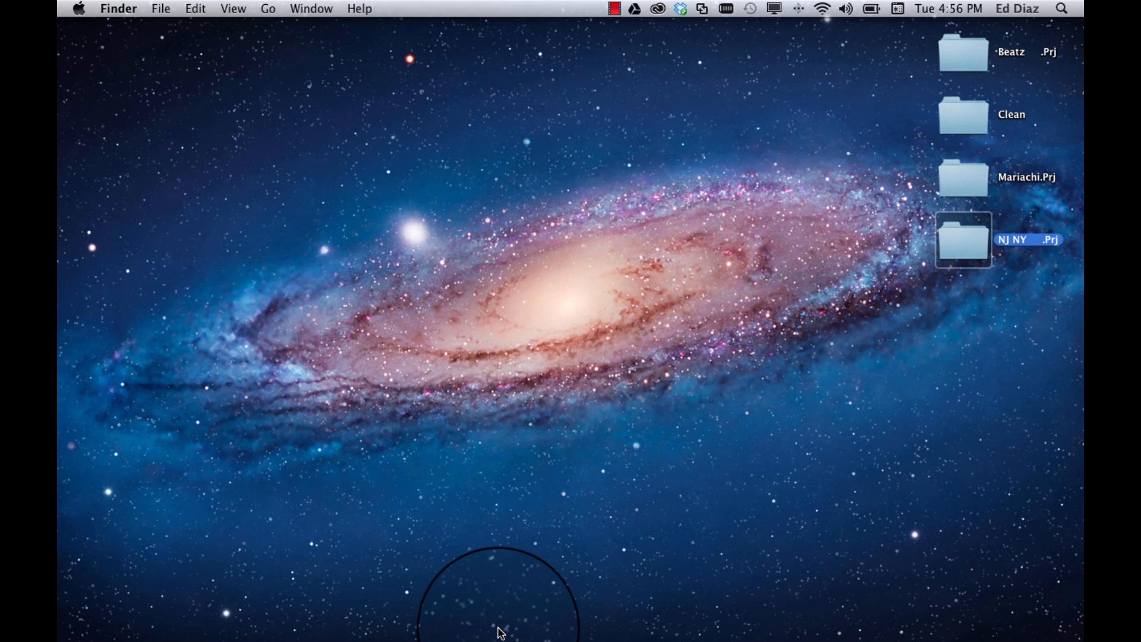
Open the FANTOM G drive in a new Finder window and move the window clear of the desktop project folders
key("super+n")
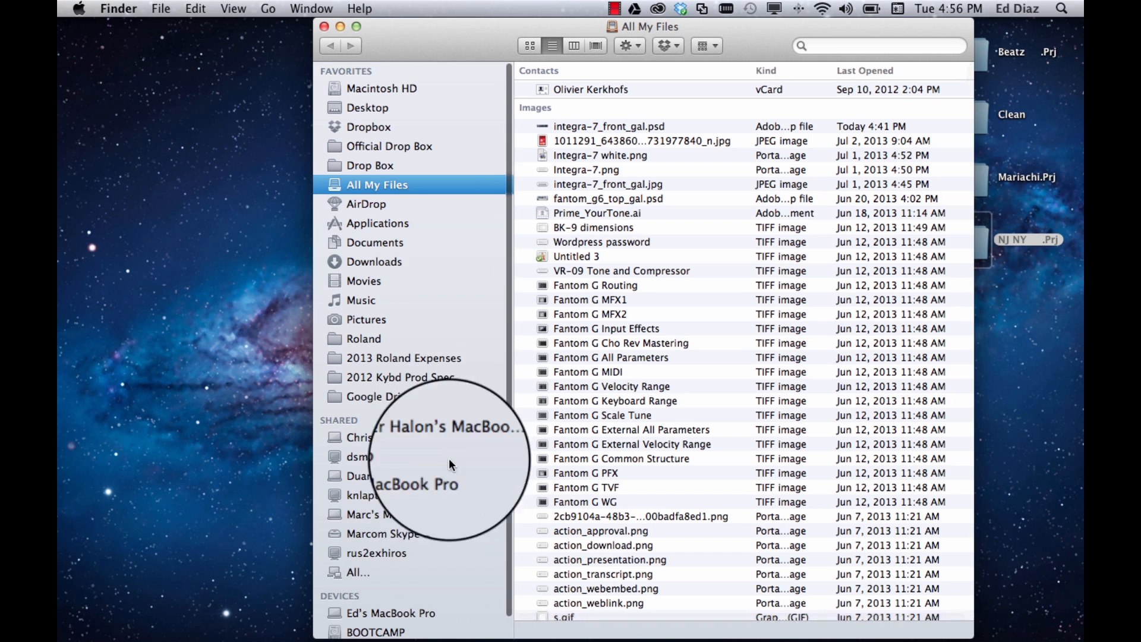
scroll(437, 487, "down", 3)
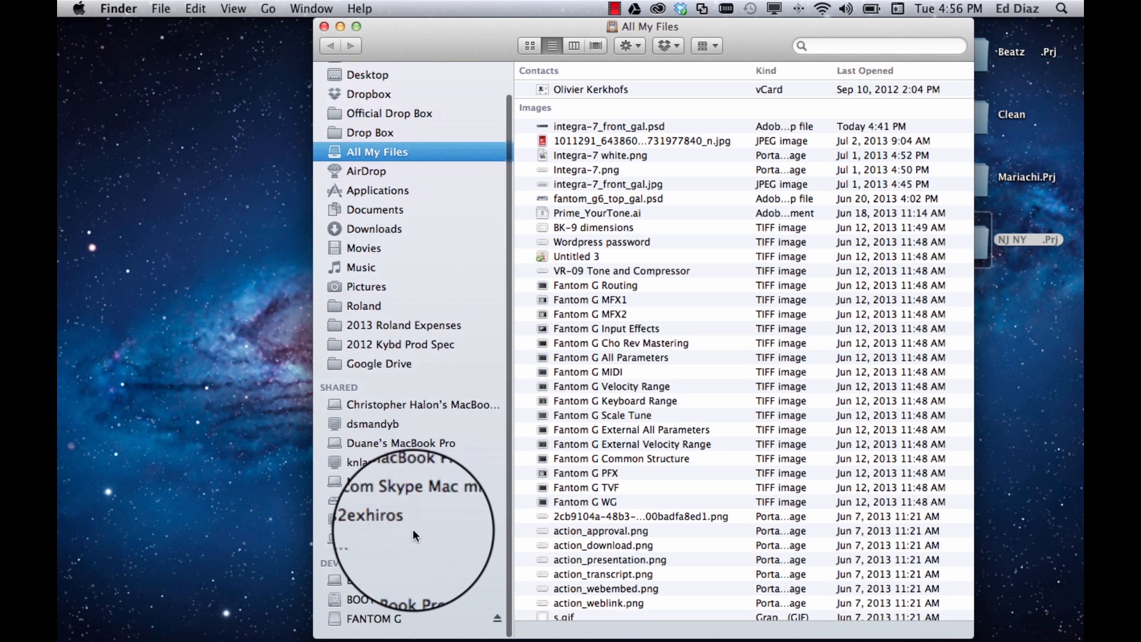
left_click(386, 628)
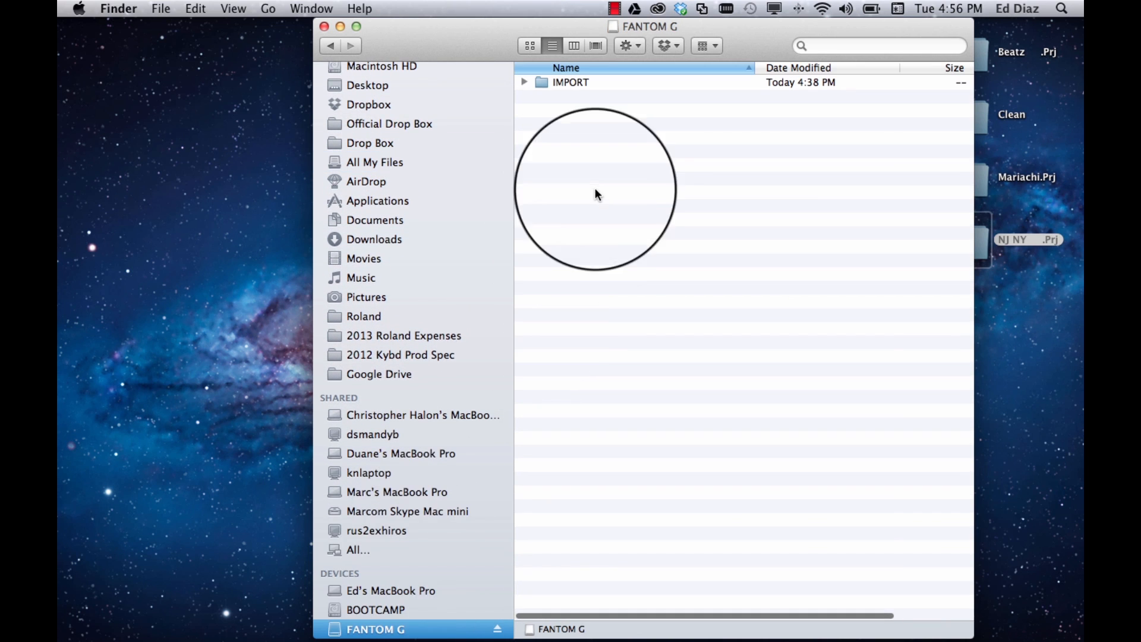
left_click_drag(761, 32, 615, 33)
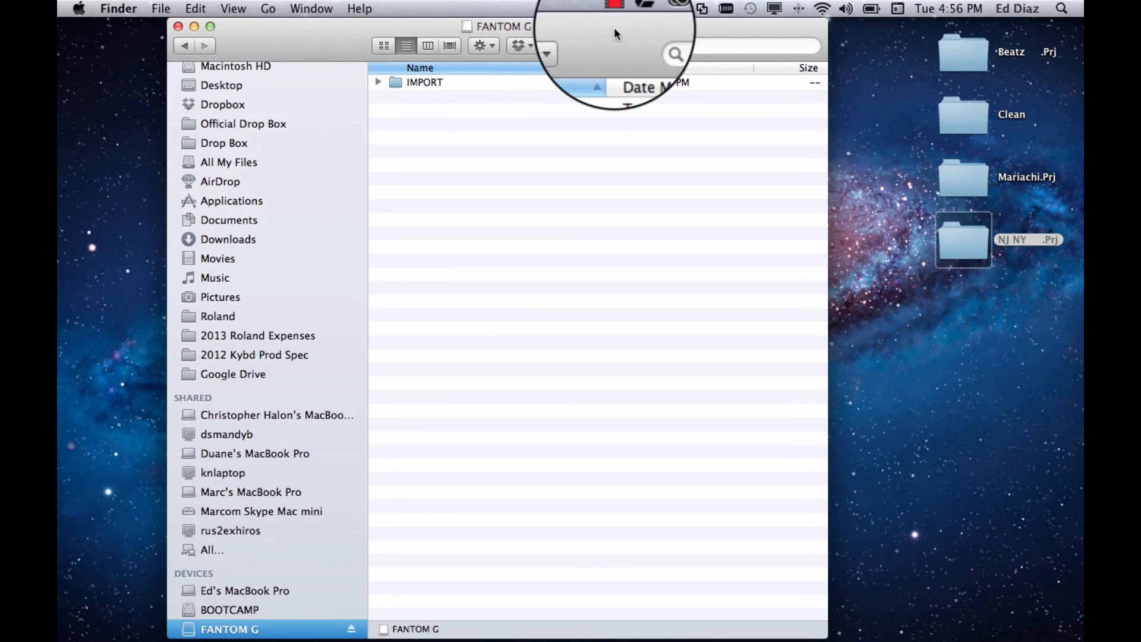
Copy the Beatz .Prj, Mariachi.Prj and NJ NY .Prj folders from the desktop to the FANTOM G drive
left_click(891, 172)
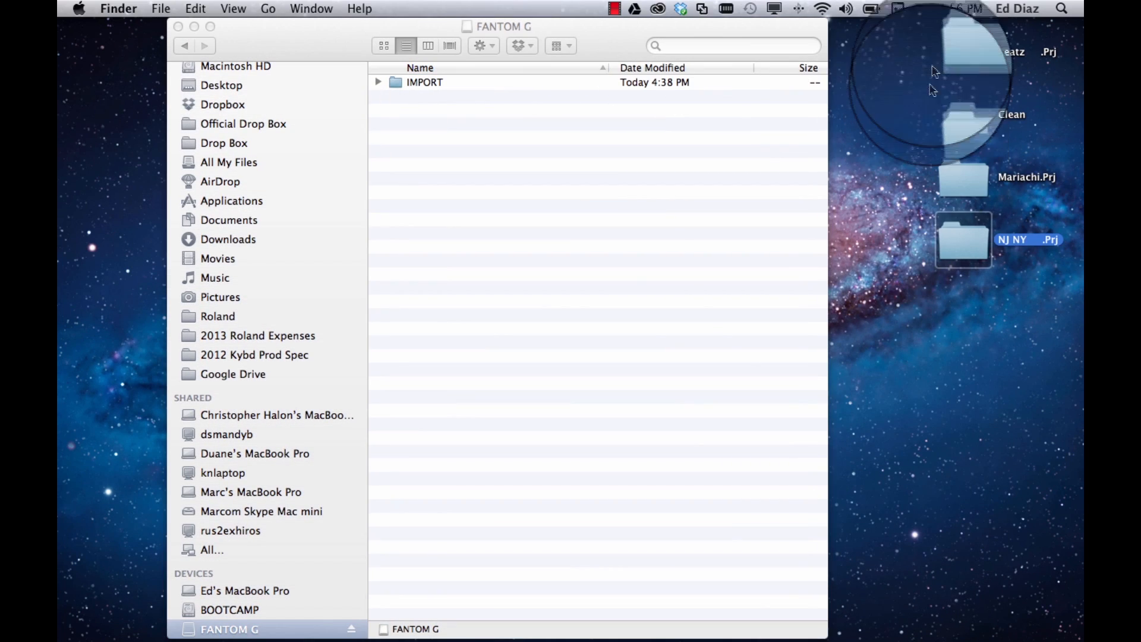
left_click(968, 47)
left_click_drag(976, 44, 490, 218)
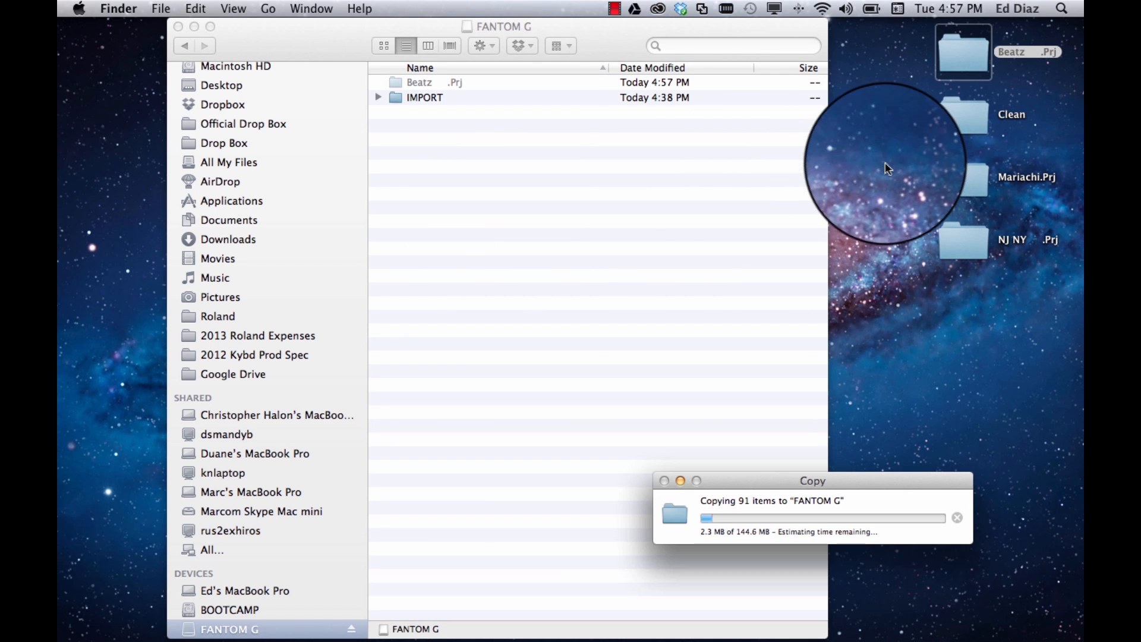
left_click_drag(902, 182, 950, 244)
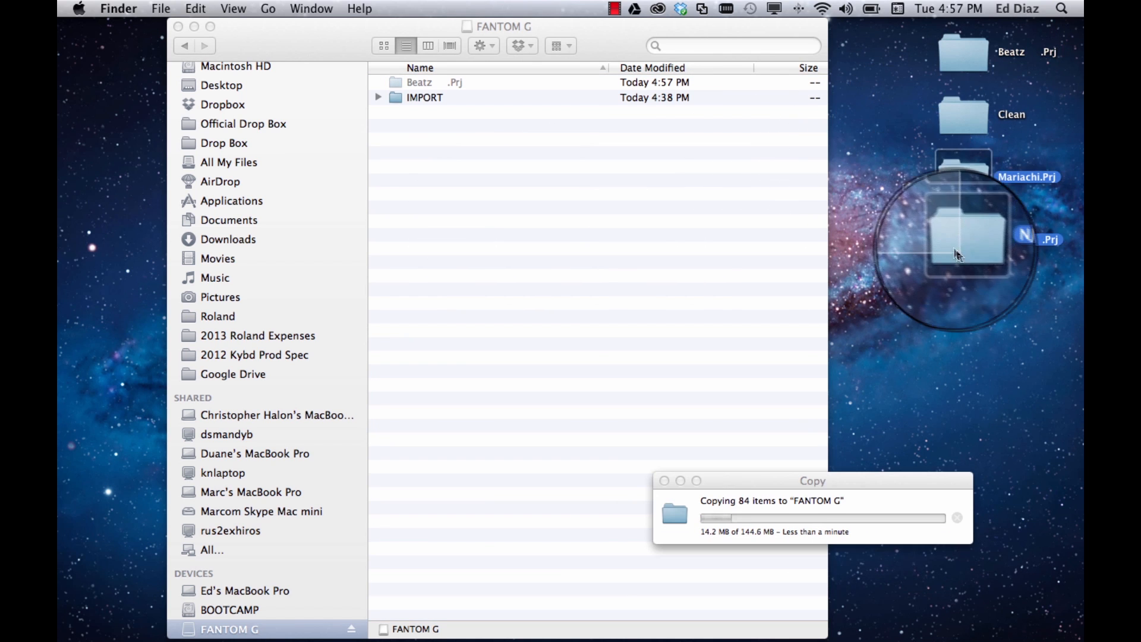
left_click_drag(962, 184, 557, 268)
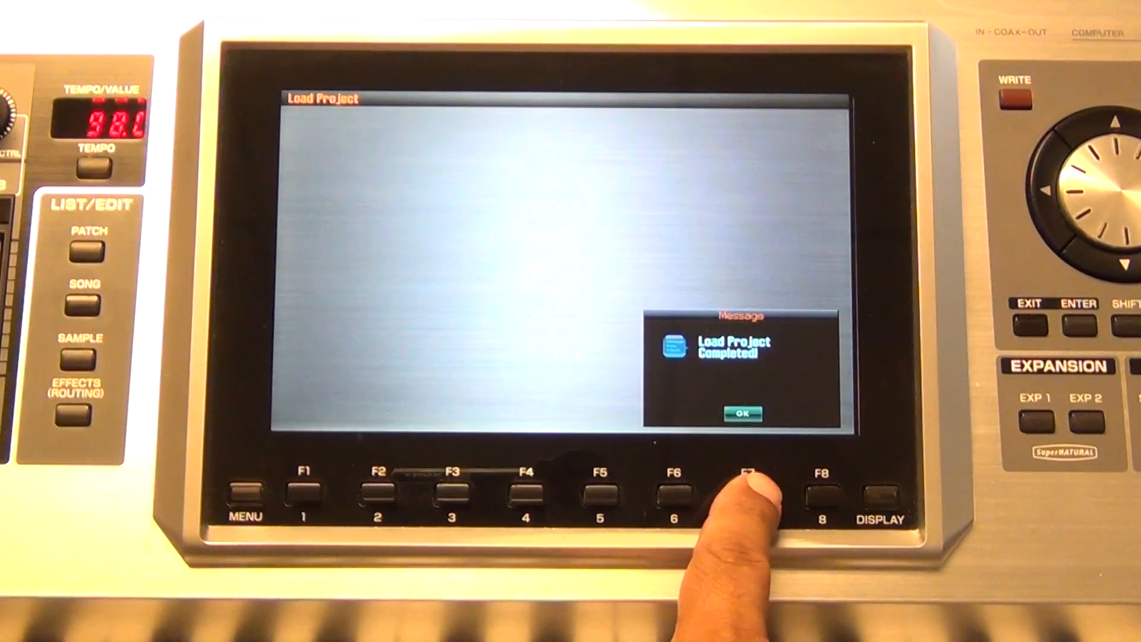
left_click(748, 494)
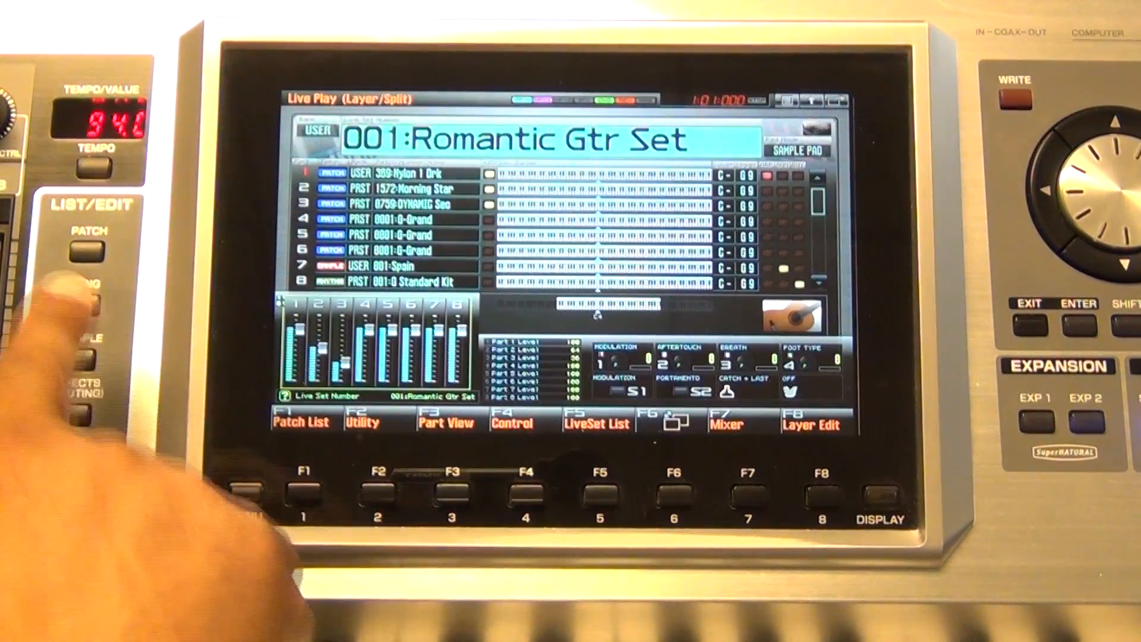
left_click(83, 302)
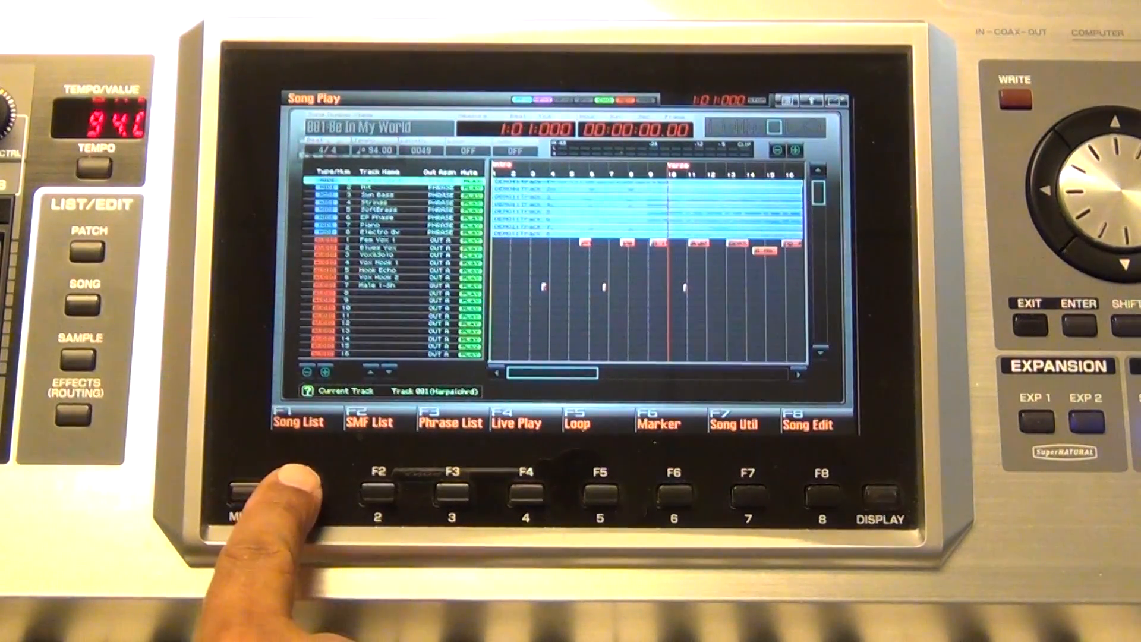
left_click(303, 493)
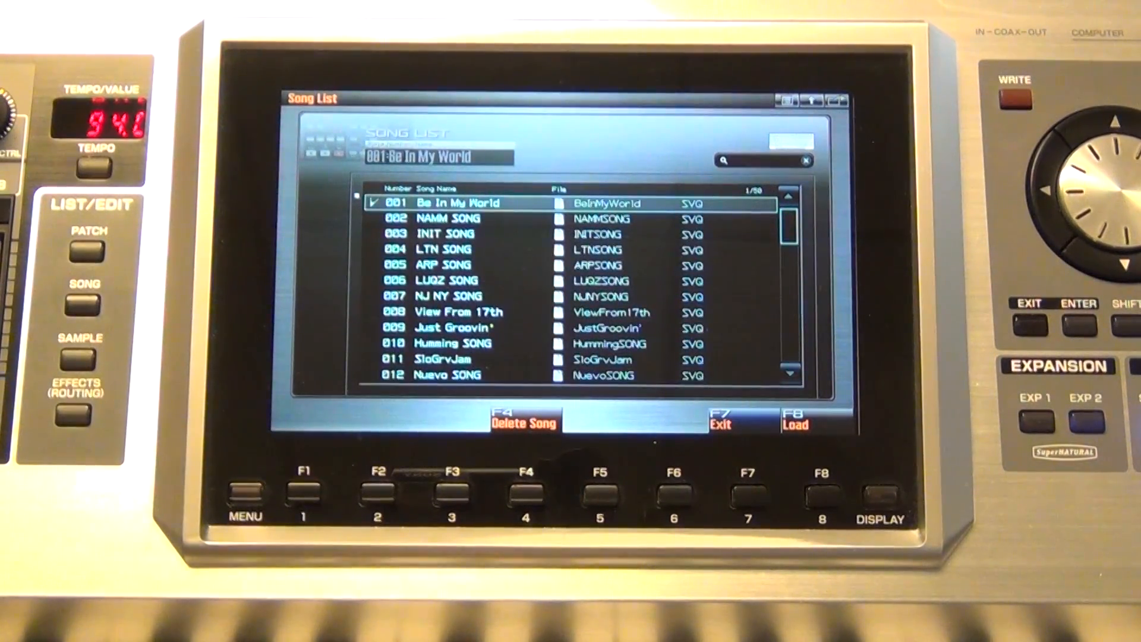
scroll(1087, 185, "down", 15)
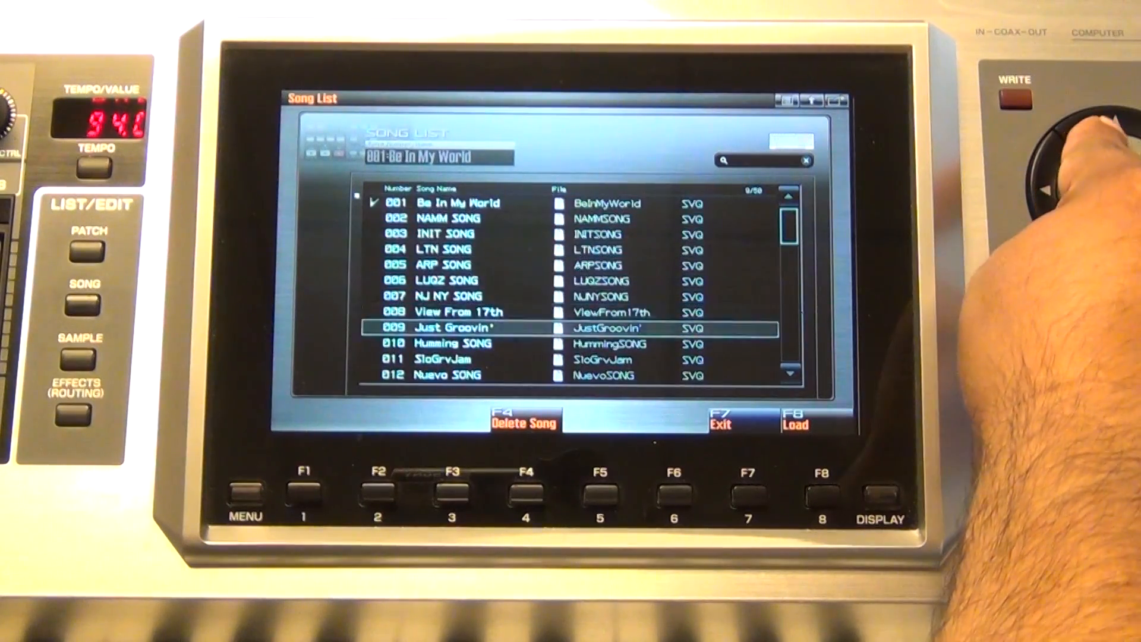
scroll(1088, 184, "down", 1)
scroll(1088, 184, "up", 5)
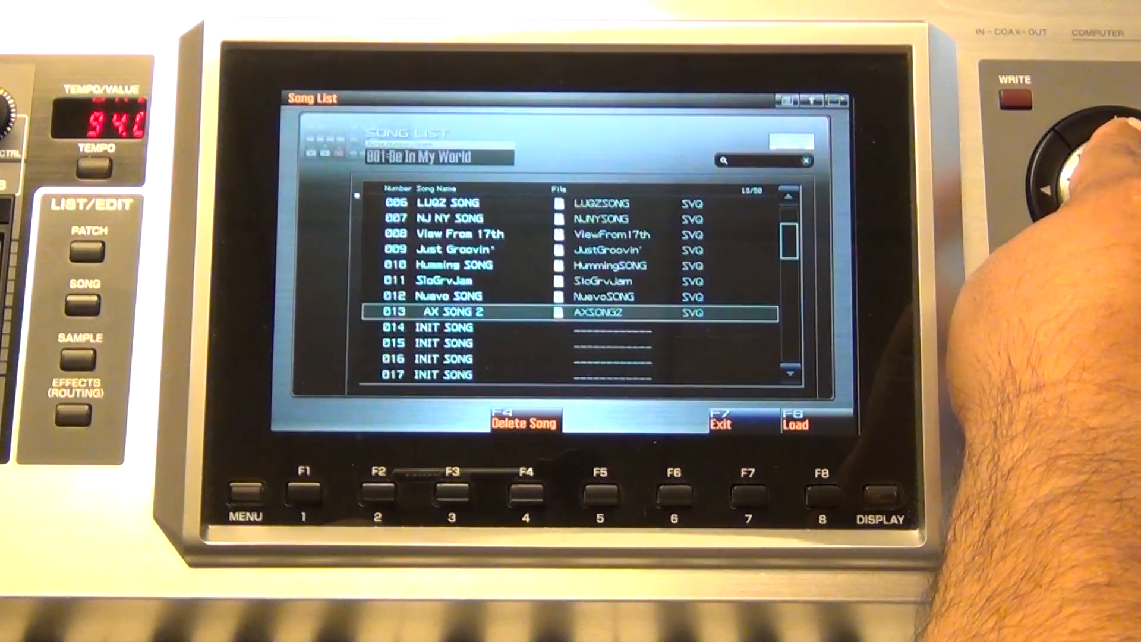
left_click(822, 493)
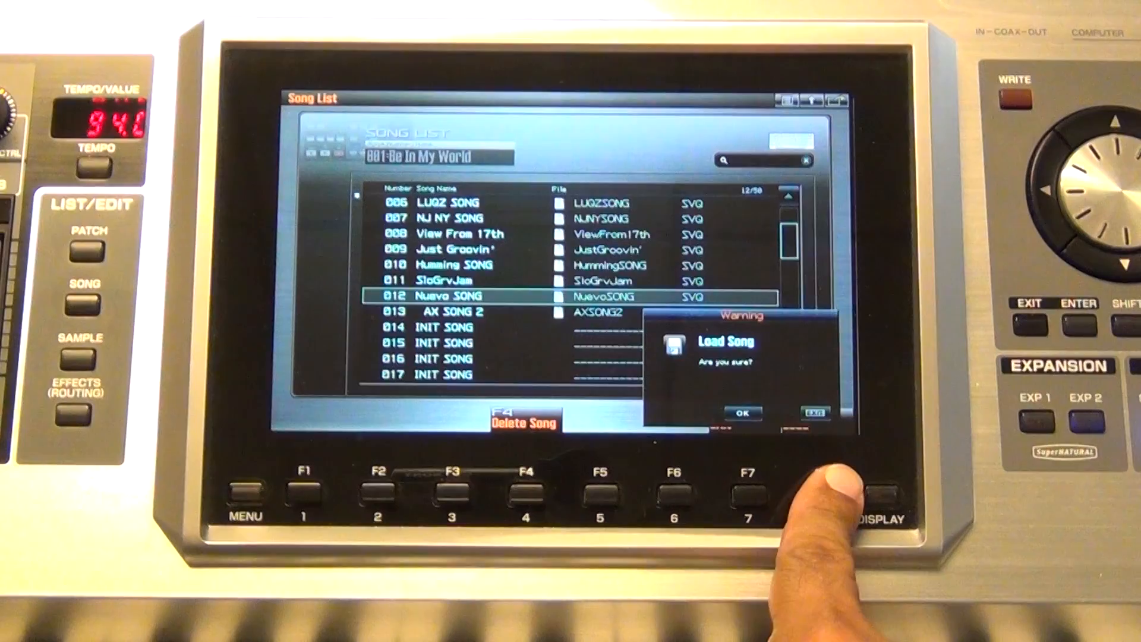
left_click(749, 494)
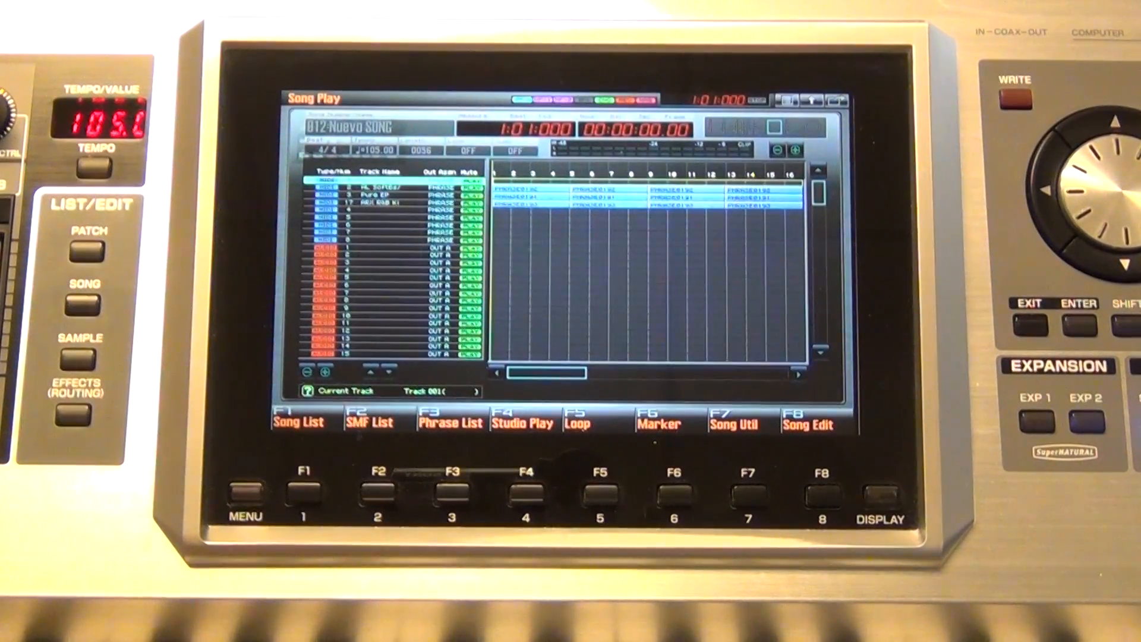
left_click(302, 492)
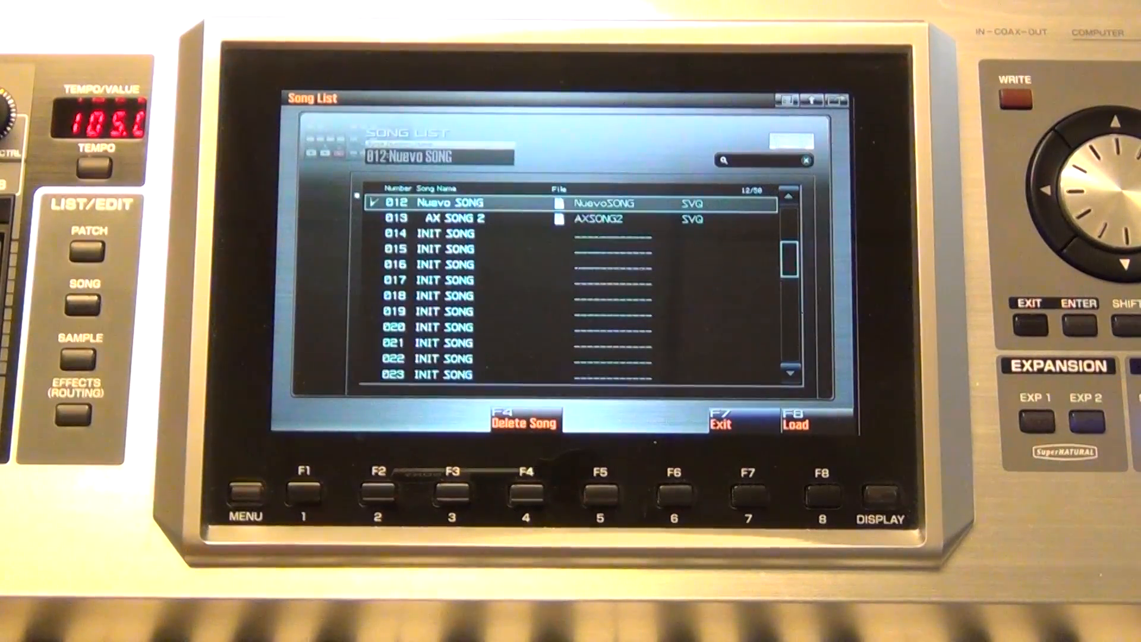
scroll(1093, 184, "up", 3)
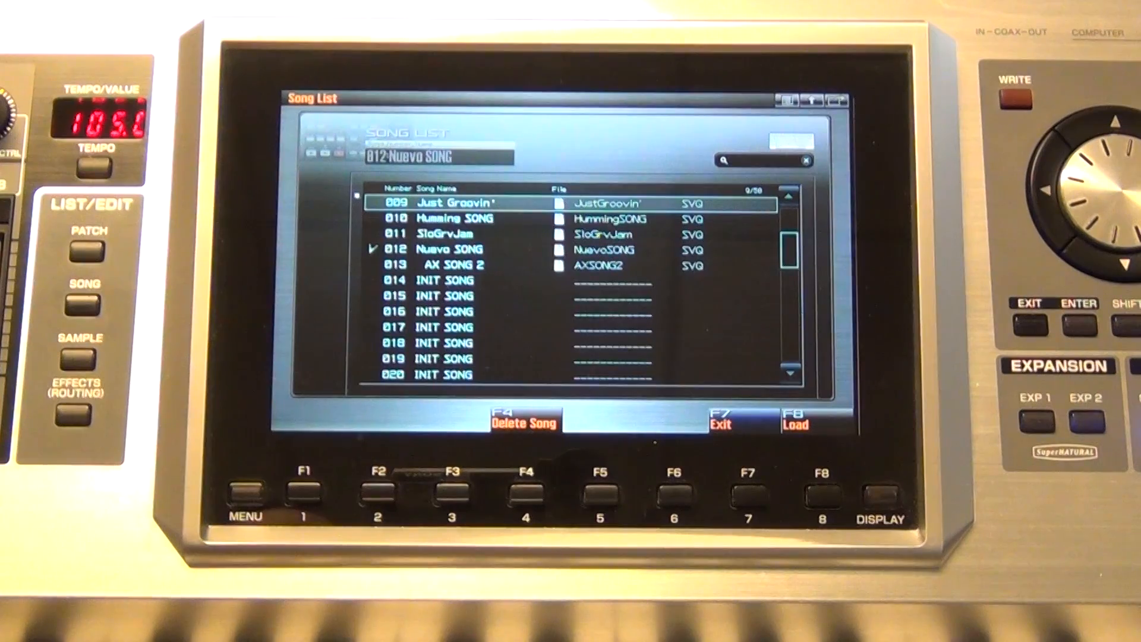
left_click(822, 492)
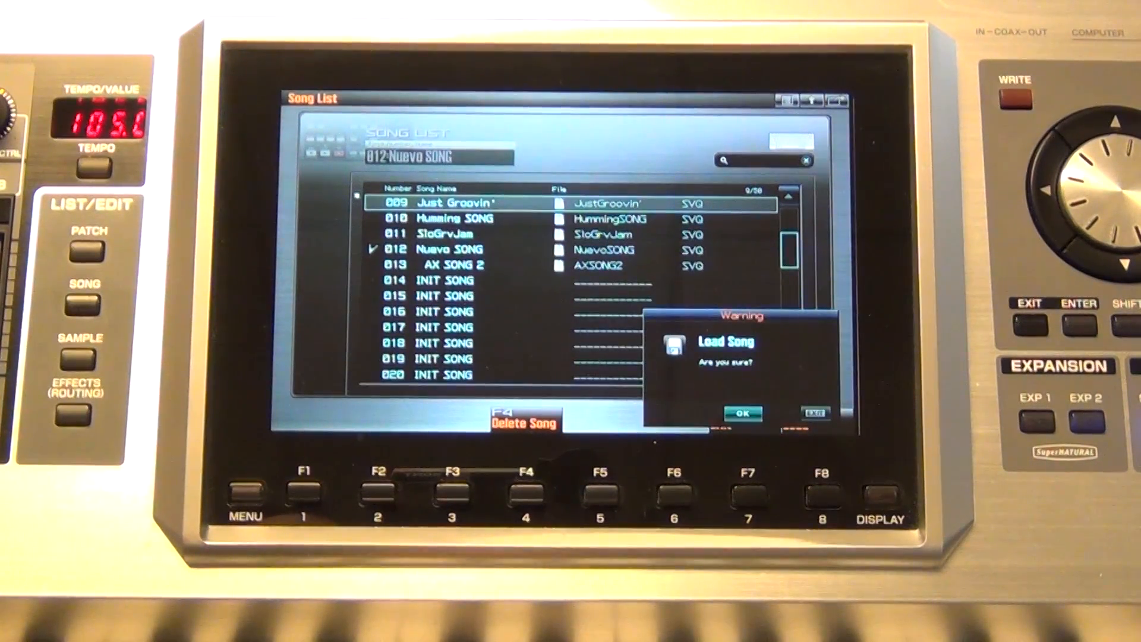
left_click(748, 492)
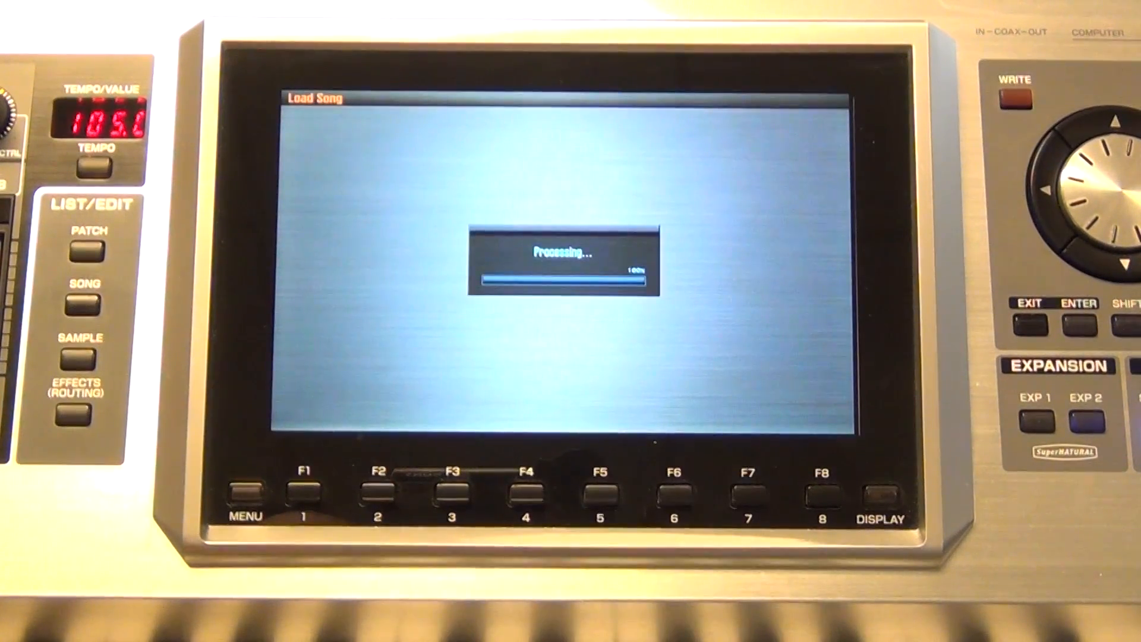